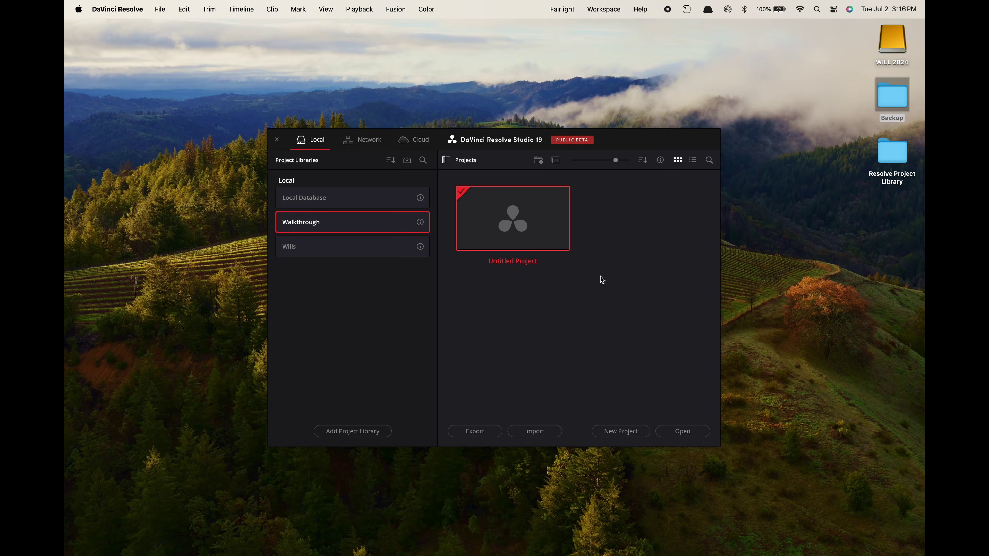
Create a new project named 'My First Project'.
{"action": "left_click", "coordinate": [632, 431]}
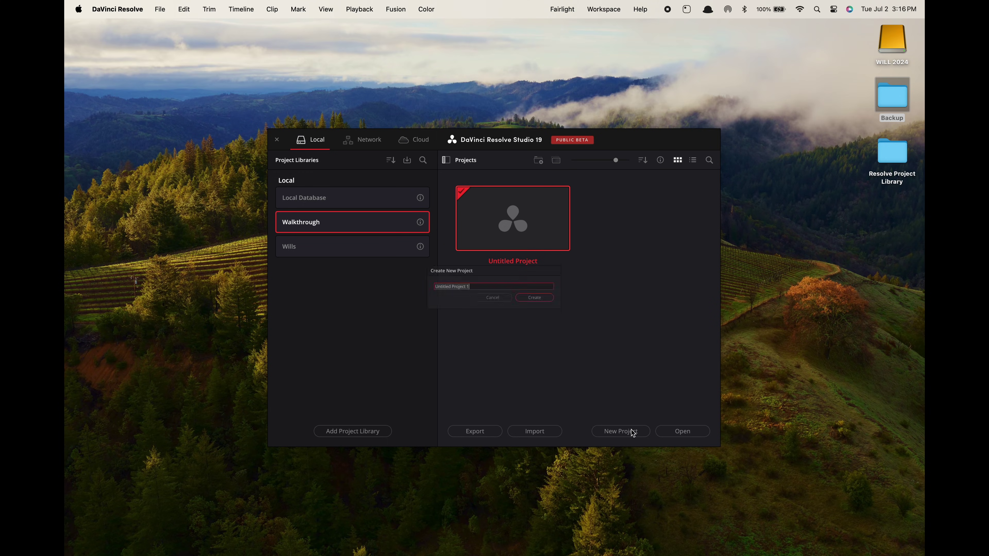
{"action": "type", "text": "My "}
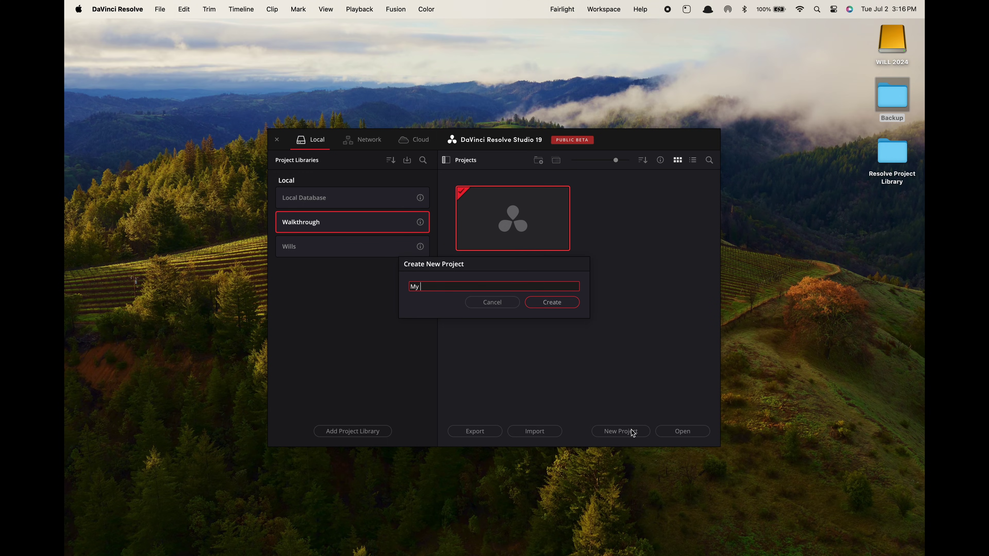
{"action": "type", "text": "First Project"}
{"action": "left_click", "coordinate": [550, 303]}
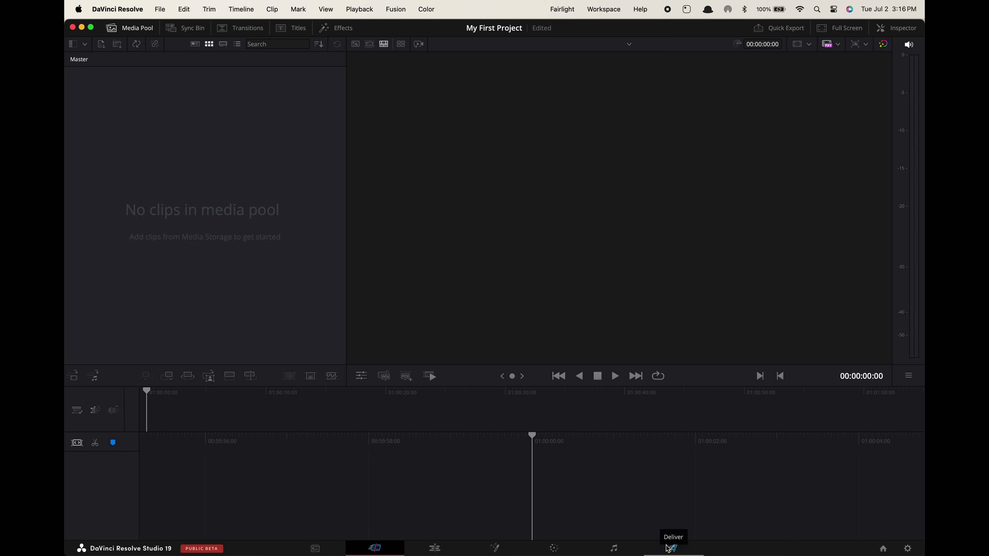
Switch to the Edit page and toggle the Media Pool panel off and back on.
{"action": "left_click", "coordinate": [447, 551]}
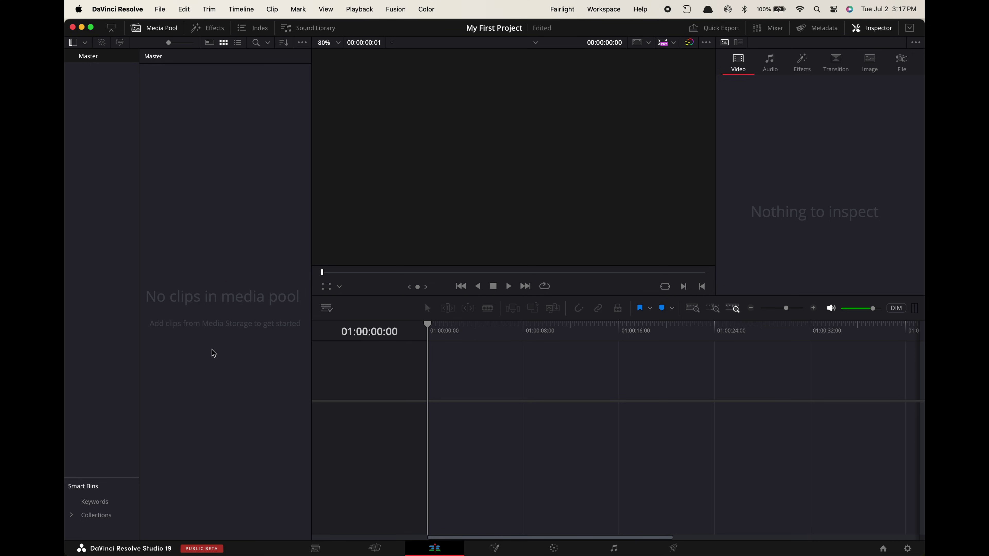
{"action": "left_click", "coordinate": [159, 32]}
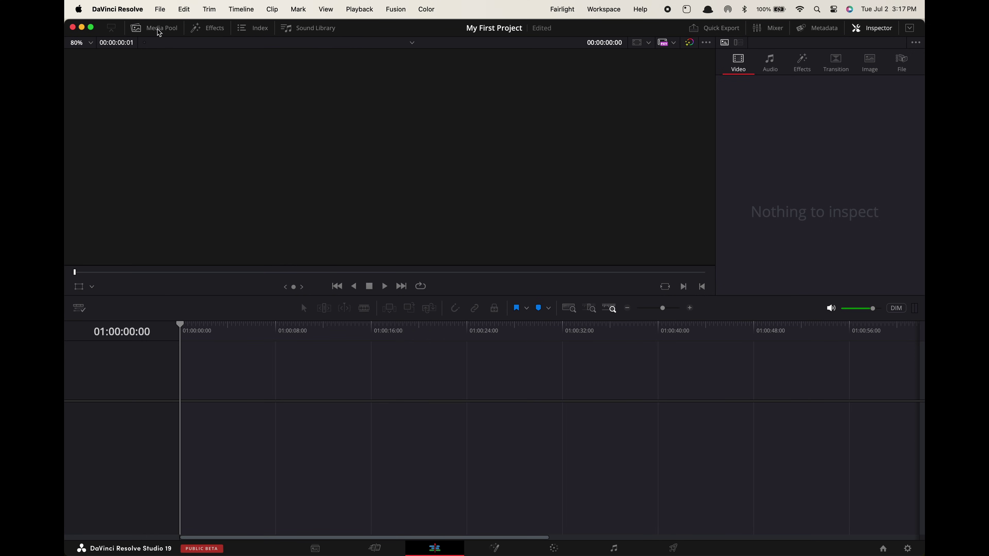
{"action": "left_click", "coordinate": [159, 31]}
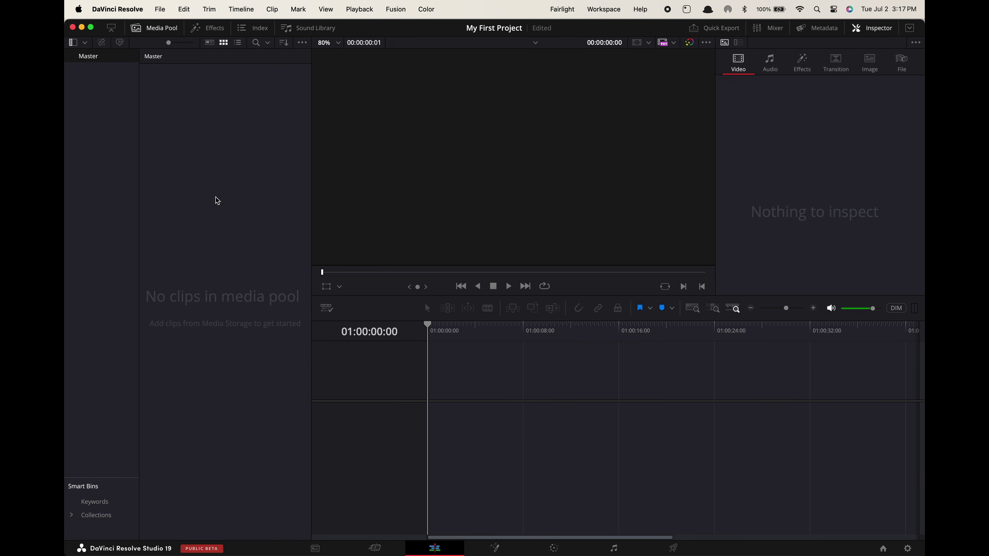
Use File > Import > Media to select all BOSE clips through BOSE_CLIP25 in the FOOTAGE folder.
{"action": "left_click", "coordinate": [167, 11]}
{"action": "mouse_move", "coordinate": [254, 161]}
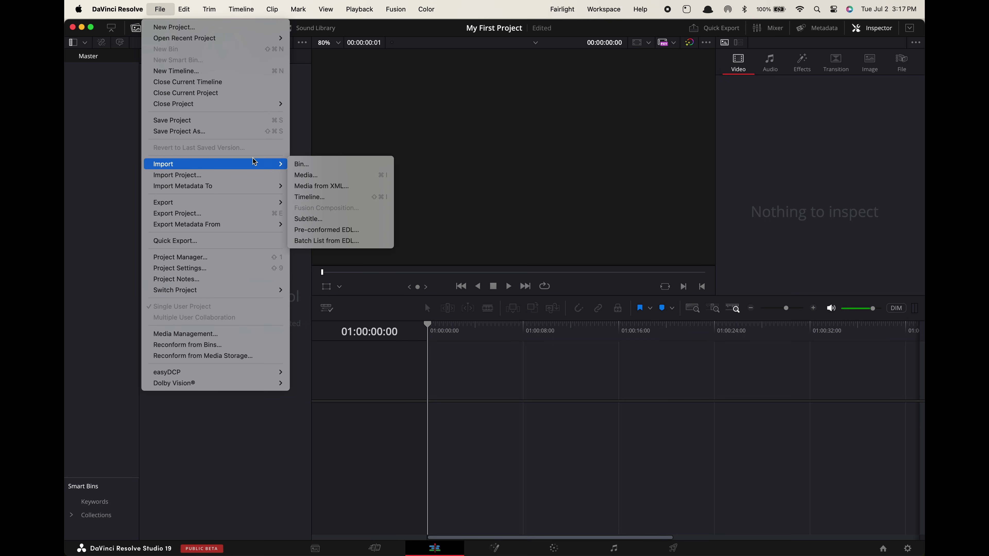
{"action": "left_click", "coordinate": [335, 179]}
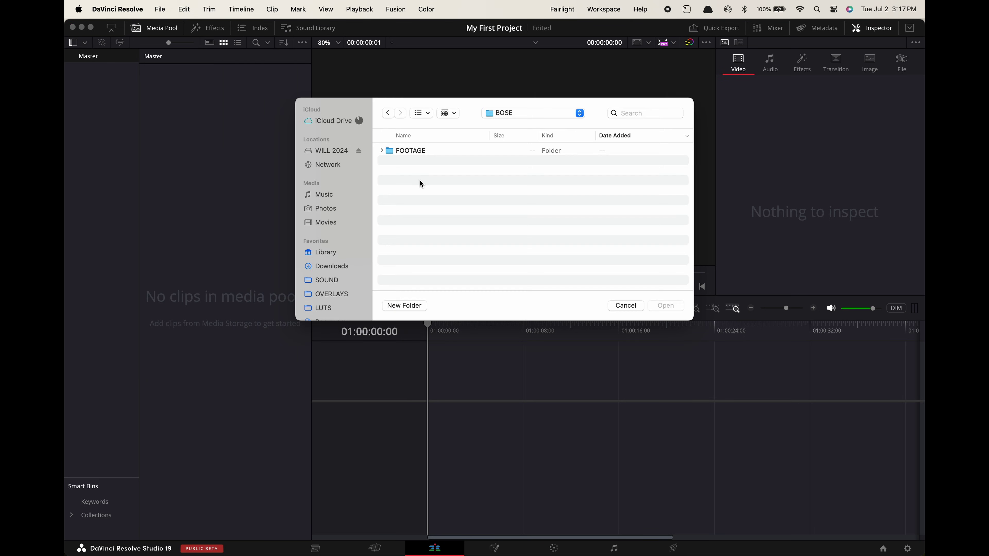
{"action": "double_click", "coordinate": [419, 153]}
{"action": "left_click", "coordinate": [427, 152]}
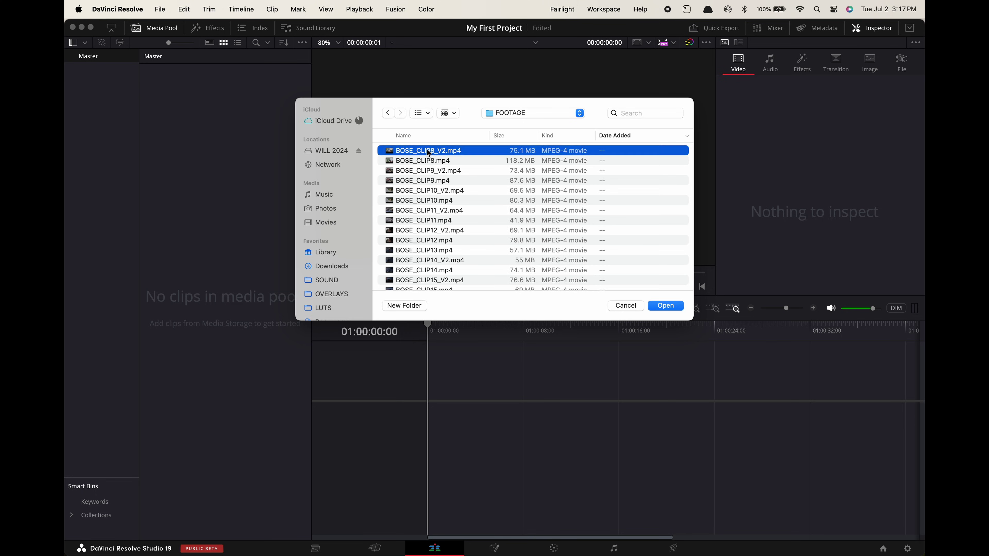
{"action": "scroll", "coordinate": [428, 152], "scroll_direction": "down", "scroll_amount": 2}
{"action": "scroll", "coordinate": [428, 156], "scroll_direction": "down", "scroll_amount": 5}
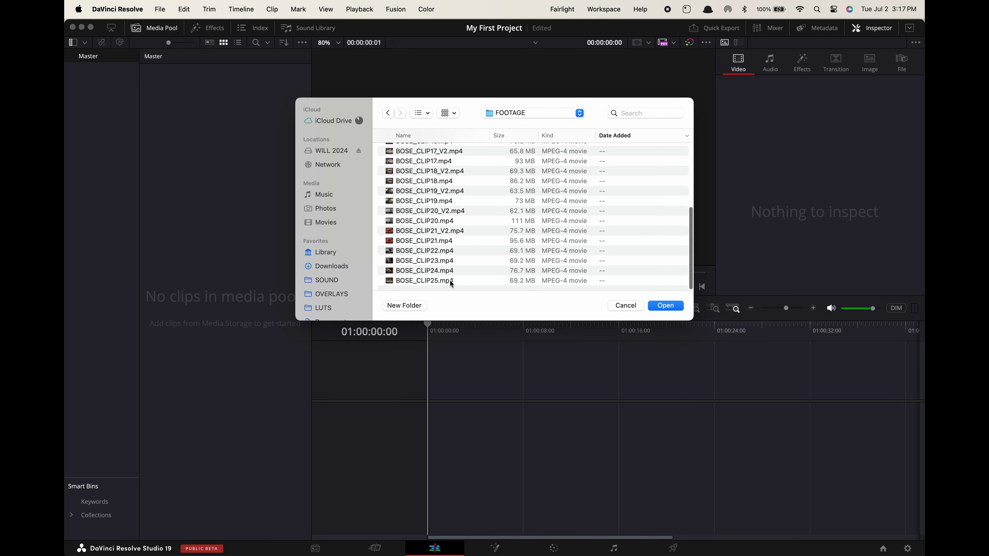
{"action": "left_click", "coordinate": [451, 282], "text": "shift"}
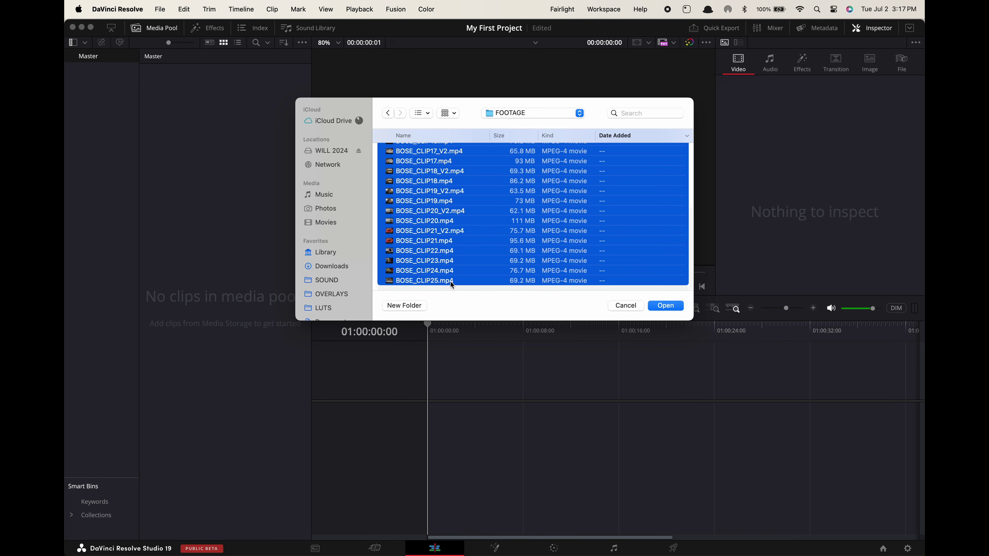
Import the selected clips into the Master bin, answering the frame-rate prompts.
{"action": "left_click", "coordinate": [677, 310]}
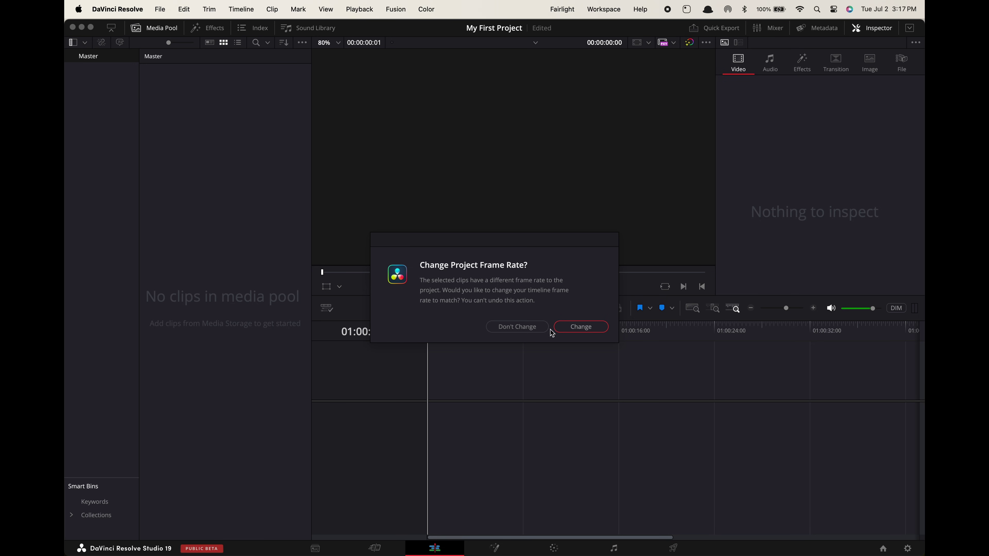
{"action": "left_click", "coordinate": [543, 328]}
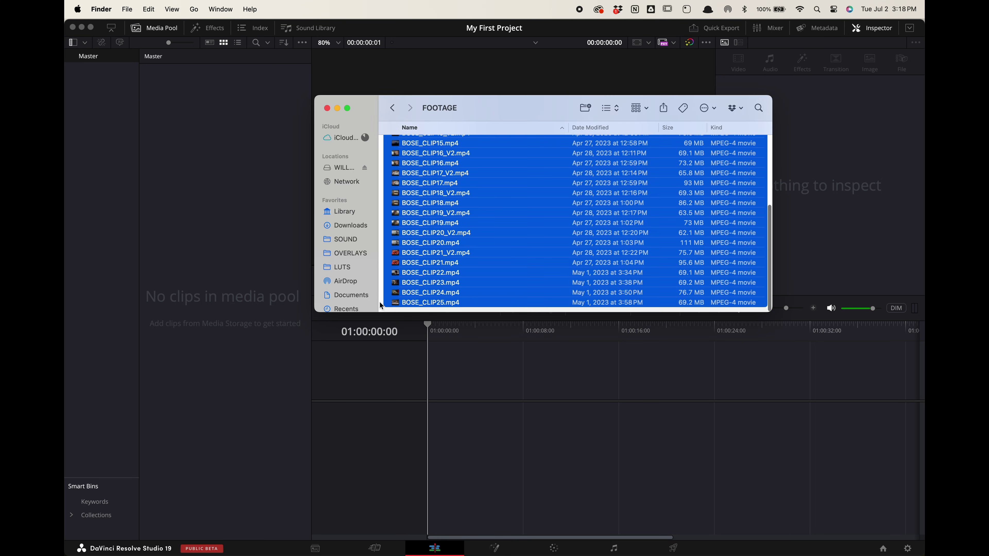
{"action": "left_click_drag", "start_coordinate": [381, 305], "coordinate": [205, 303]}
{"action": "left_click", "coordinate": [519, 329]}
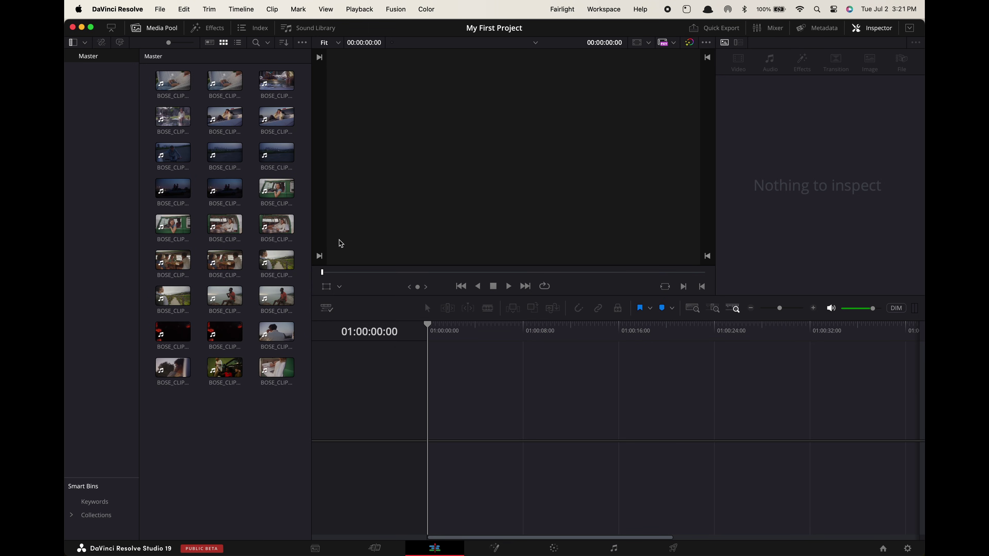
Set the timeline resolution to 3840 x 2160 Ultra HD in Project Settings and save.
{"action": "left_click", "coordinate": [160, 5]}
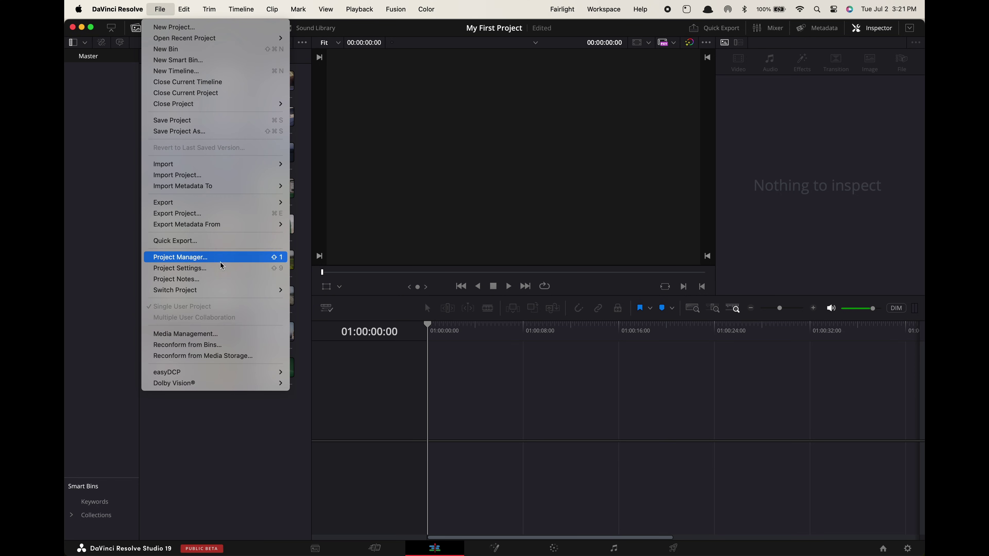
{"action": "left_click", "coordinate": [234, 268]}
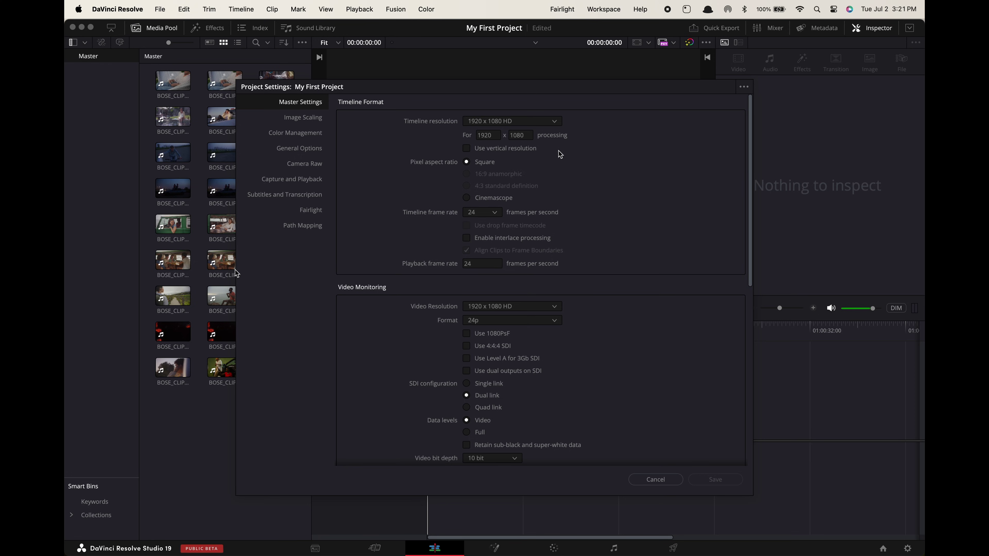
{"action": "left_click", "coordinate": [554, 121]}
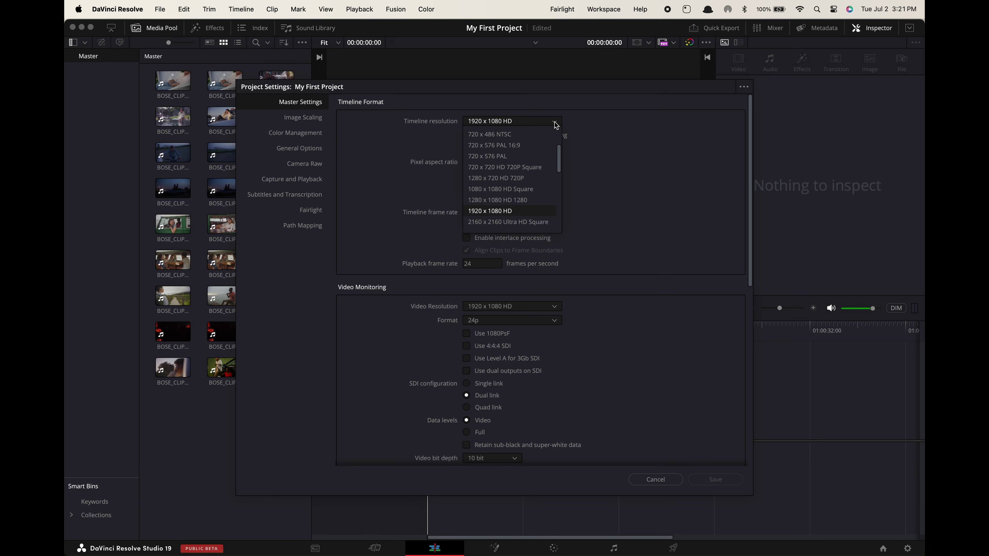
{"action": "scroll", "coordinate": [531, 180], "scroll_direction": "down", "scroll_amount": 2}
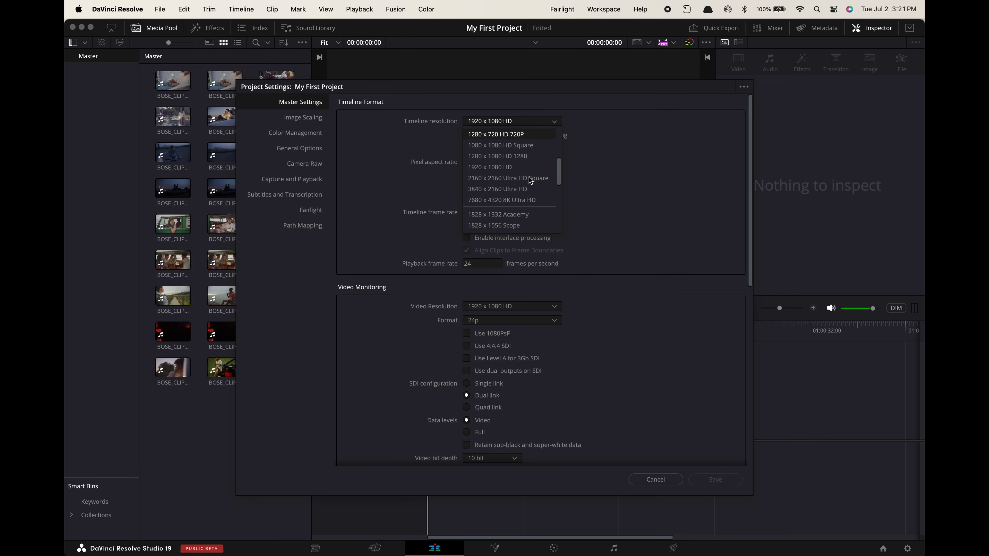
{"action": "left_click", "coordinate": [541, 189]}
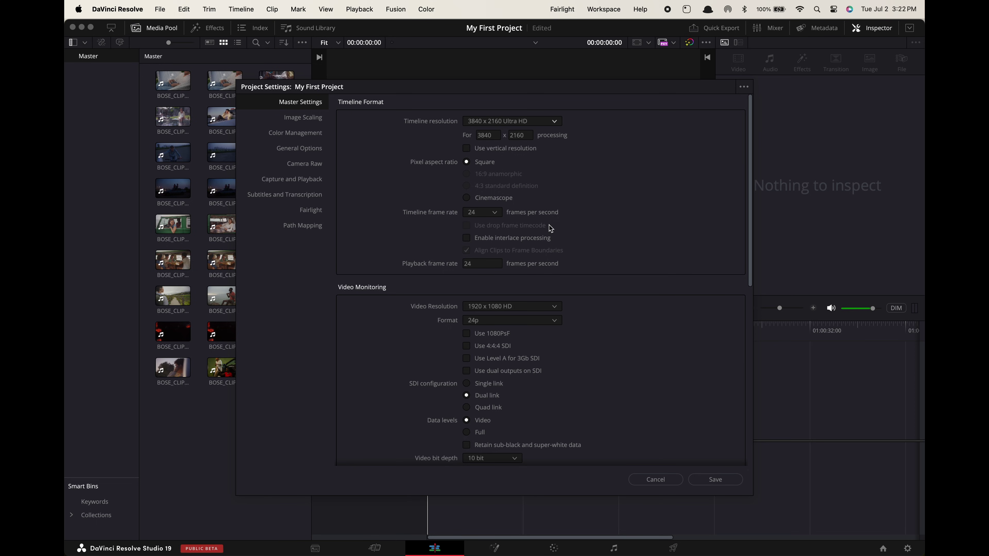
{"action": "left_click", "coordinate": [734, 485]}
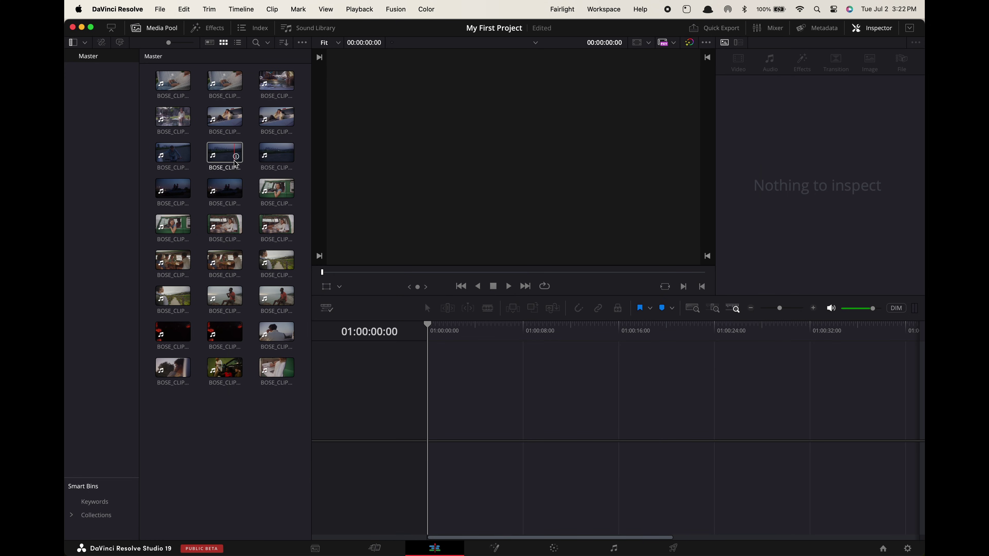
Place all 27 BOSE clips on a new Timeline 1 and zoom out so they fit.
{"action": "left_click", "coordinate": [172, 89]}
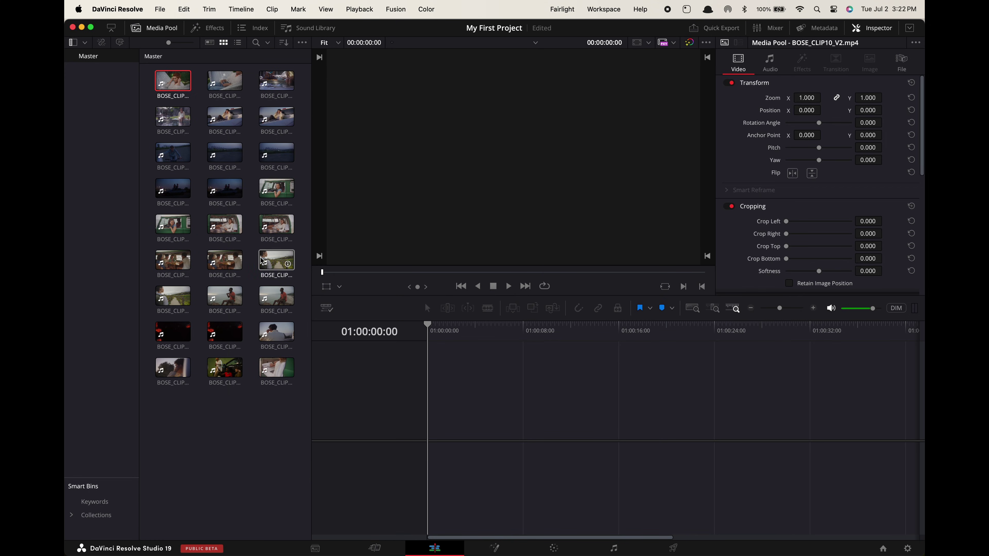
{"action": "left_click", "coordinate": [278, 372], "text": "shift"}
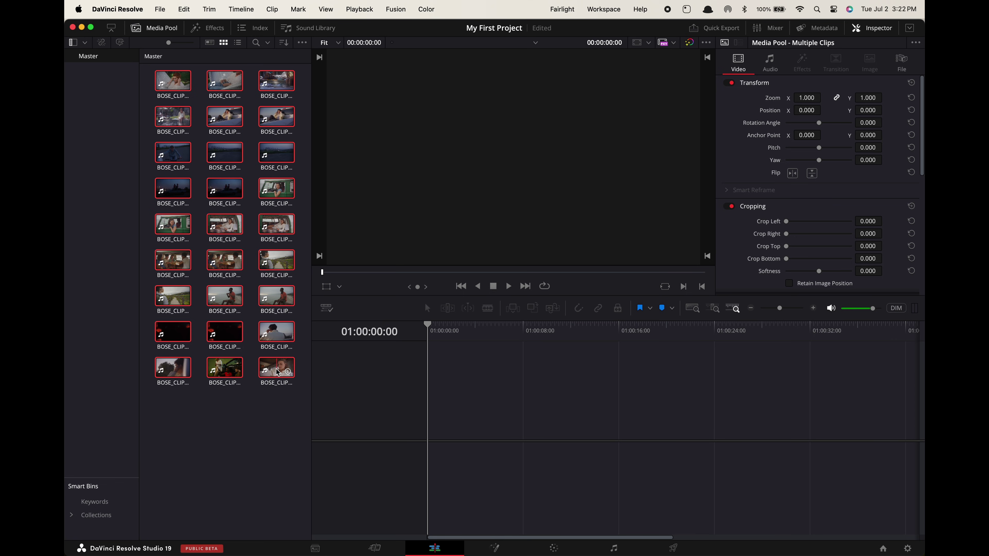
{"action": "left_click_drag", "start_coordinate": [275, 372], "coordinate": [428, 419]}
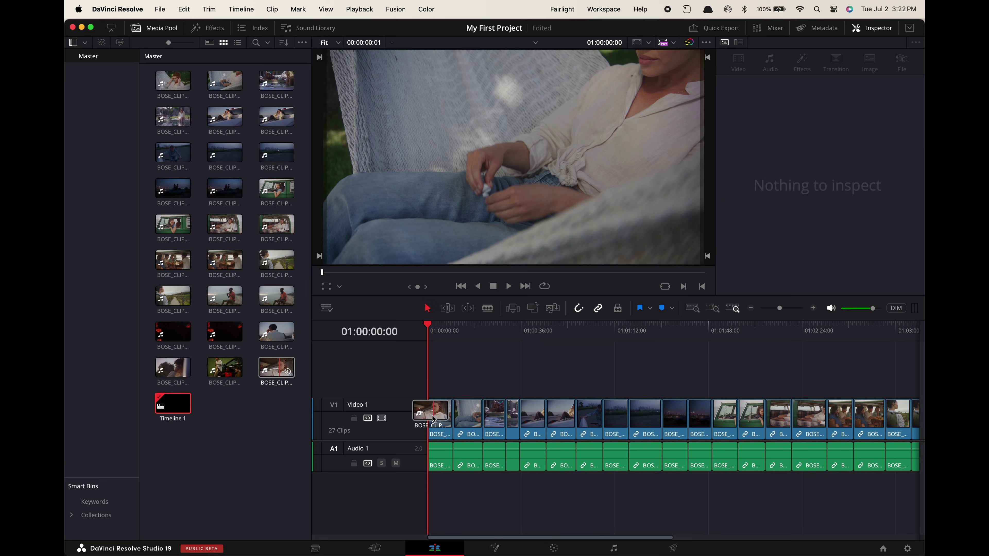
{"action": "left_click", "coordinate": [444, 408]}
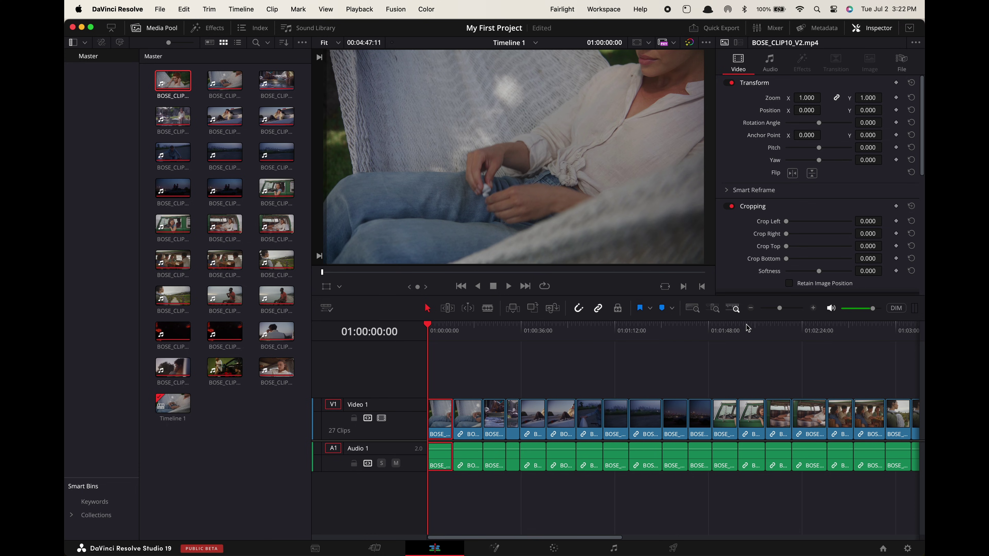
{"action": "left_click_drag", "start_coordinate": [779, 309], "coordinate": [776, 309]}
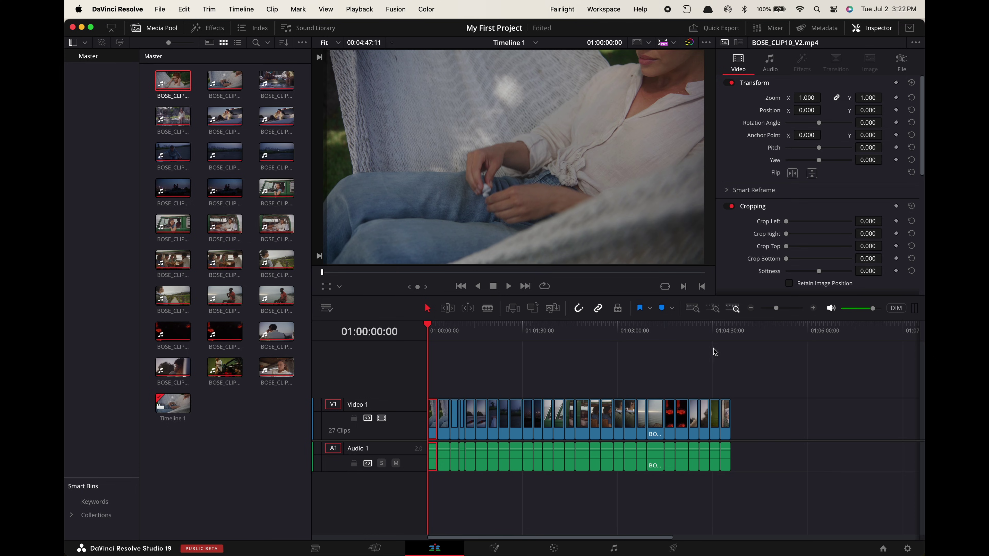
Preview the edit, split BOSE_CLIP10_V2 near the start and delete the tiny piece.
{"action": "left_click_drag", "start_coordinate": [428, 336], "coordinate": [509, 339]}
{"action": "key", "text": "Home"}
{"action": "mouse_move", "coordinate": [429, 329]}
{"action": "left_mouse_down"}
{"action": "mouse_move", "coordinate": [478, 329]}
{"action": "mouse_move", "coordinate": [431, 329]}
{"action": "left_mouse_up"}
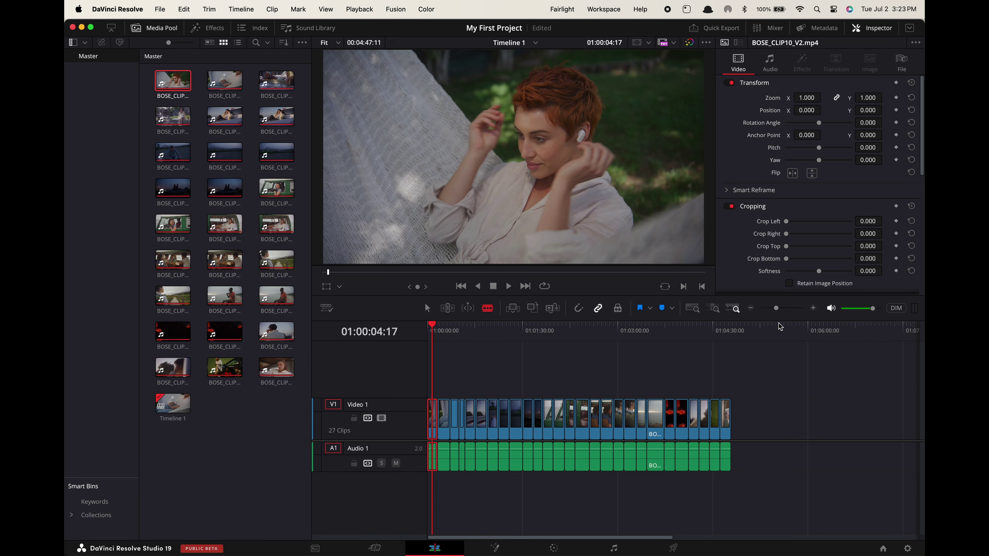
{"action": "key", "text": "super+equal"}
{"action": "key", "text": "super+equal"}
{"action": "key", "text": "super+equal"}
{"action": "mouse_move", "coordinate": [482, 329]}
{"action": "left_mouse_down"}
{"action": "mouse_move", "coordinate": [449, 329]}
{"action": "mouse_move", "coordinate": [500, 329]}
{"action": "mouse_move", "coordinate": [490, 337]}
{"action": "left_mouse_up"}
{"action": "key", "text": "super+b"}
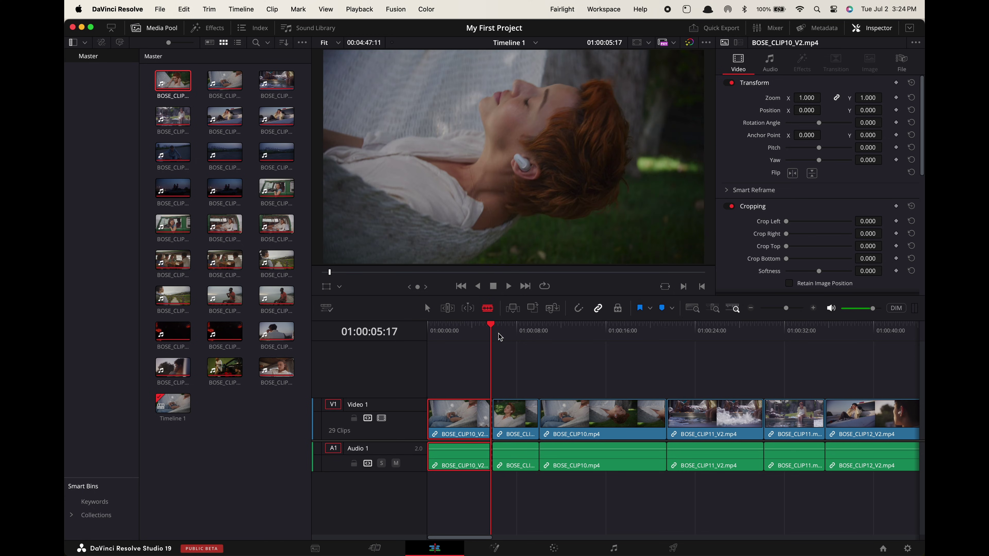
{"action": "key", "text": "BackSpace"}
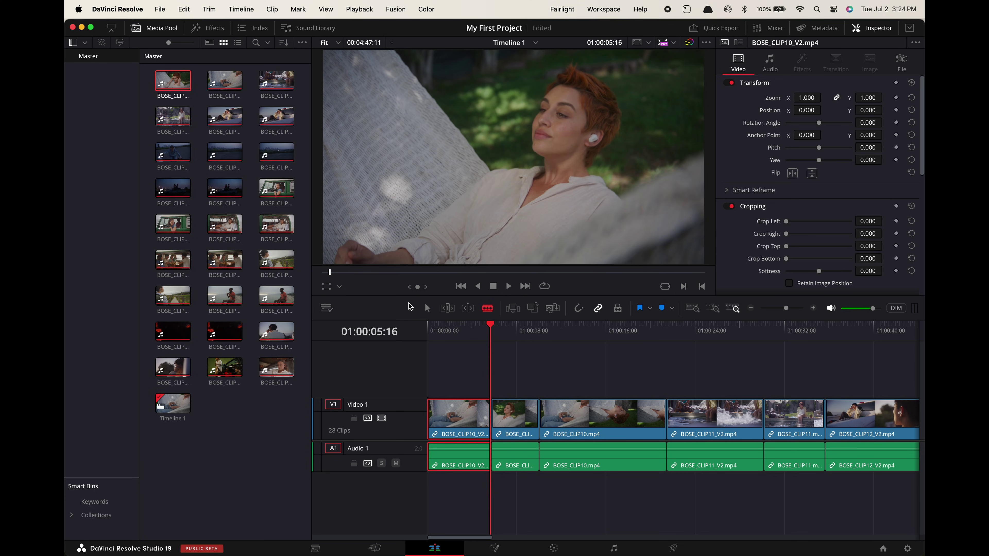
Delete the two clips after BOSE_CLIP10_V2 and trim BOSE_CLIP10_V2's end.
{"action": "left_click_drag", "start_coordinate": [583, 373], "coordinate": [512, 453]}
{"action": "key", "text": "BackSpace"}
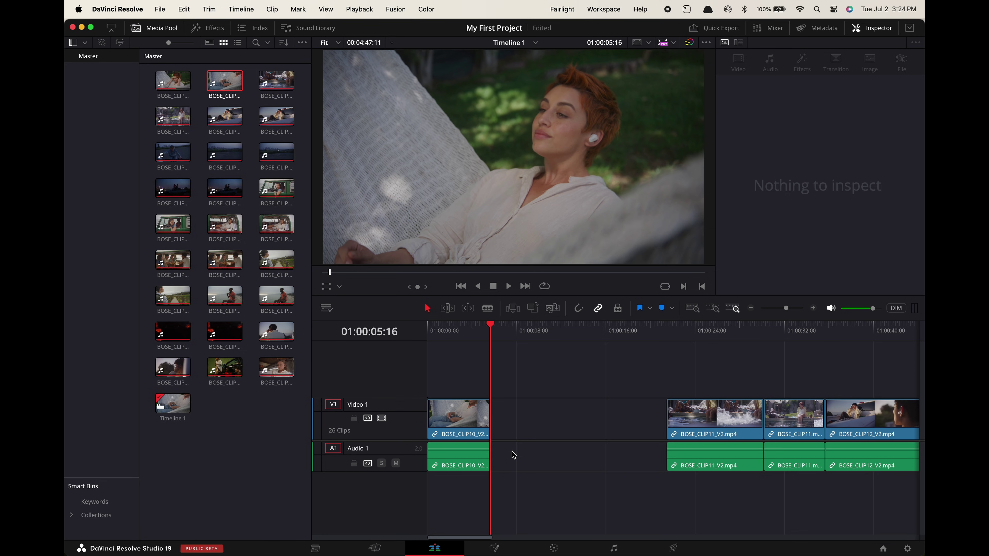
{"action": "left_click_drag", "start_coordinate": [478, 333], "coordinate": [456, 334]}
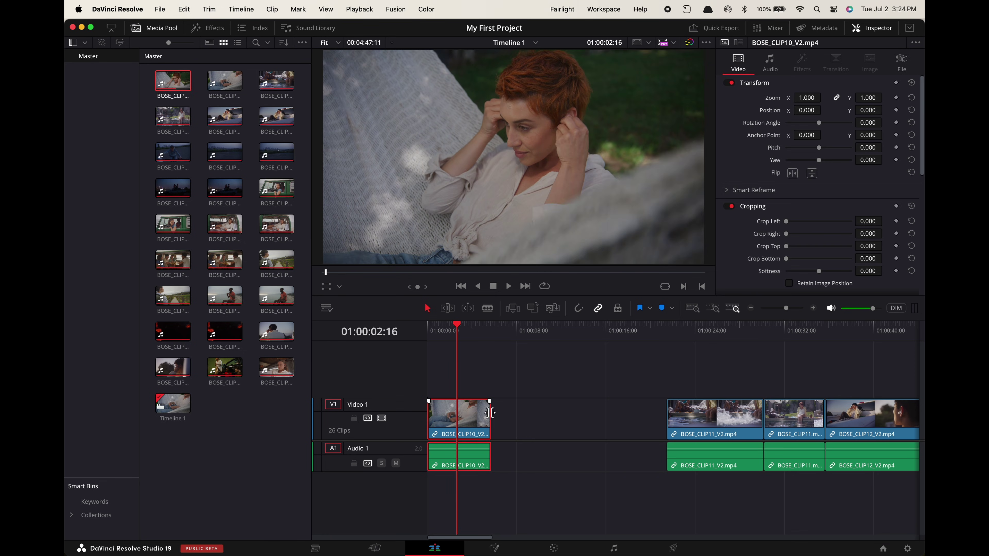
{"action": "left_click_drag", "start_coordinate": [489, 422], "coordinate": [487, 423]}
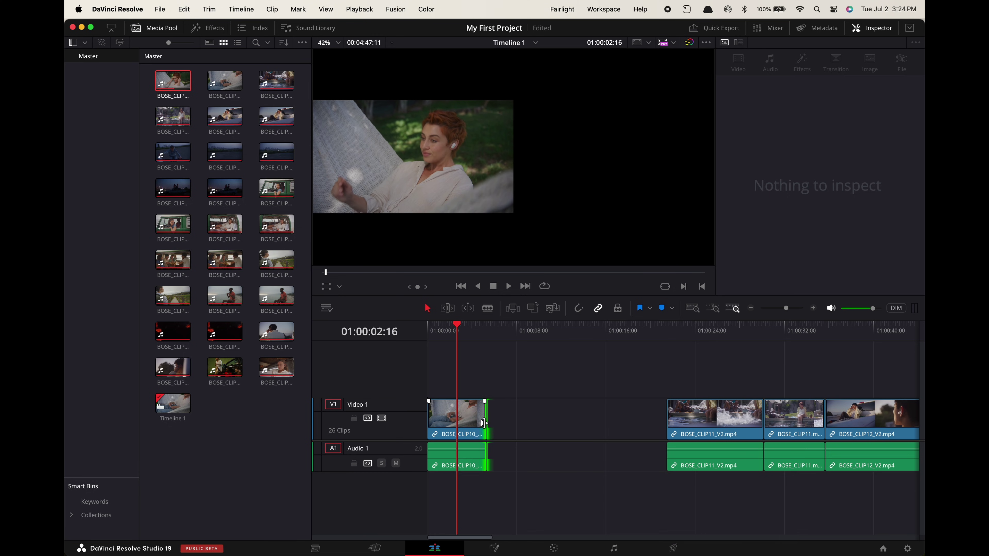
{"action": "left_click", "coordinate": [463, 335]}
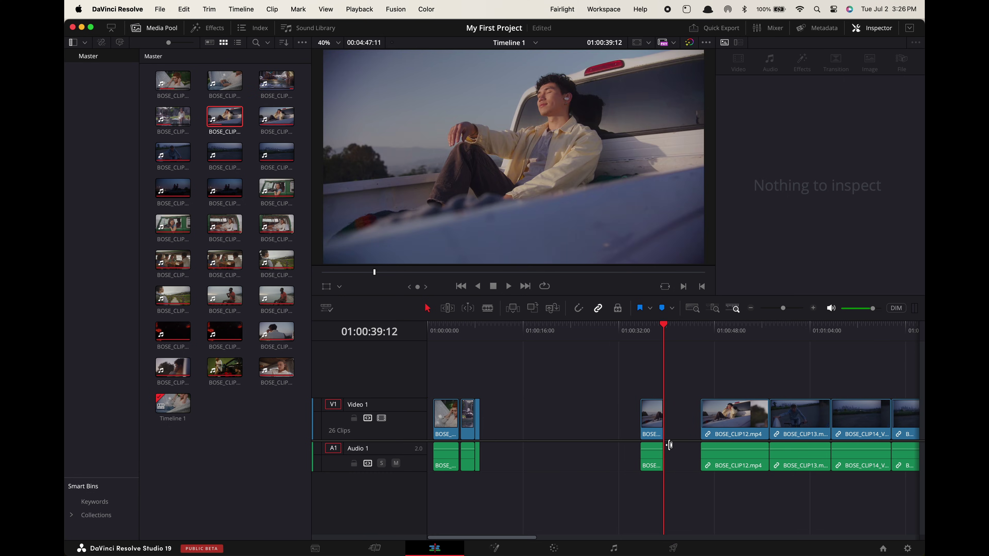
Delete BOSE_CLIP13 with its audio and move a later clip left toward the others.
{"action": "left_click", "coordinate": [706, 416]}
{"action": "left_click", "coordinate": [546, 335]}
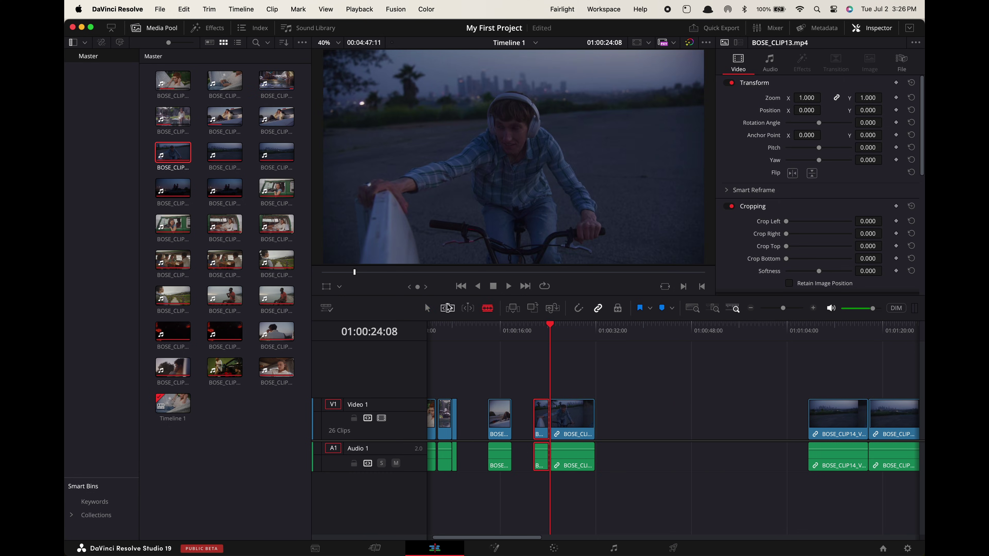
{"action": "key", "text": "BackSpace"}
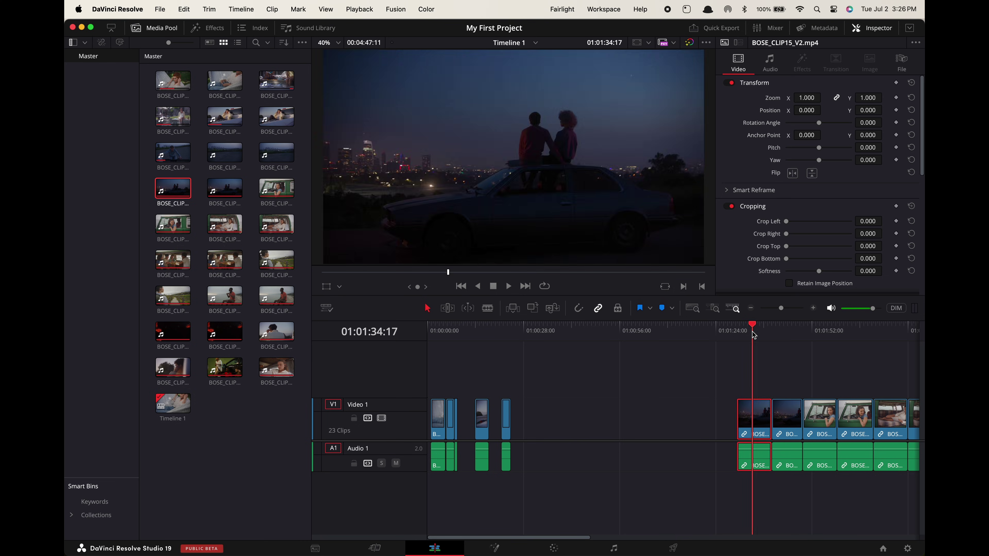
{"action": "left_click", "coordinate": [365, 272]}
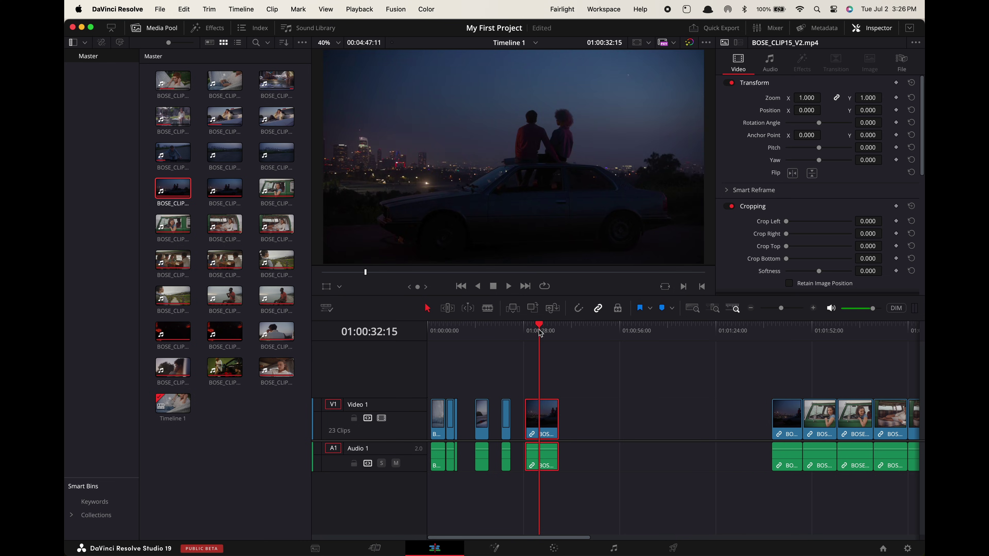
{"action": "left_click_drag", "start_coordinate": [789, 433], "coordinate": [575, 435]}
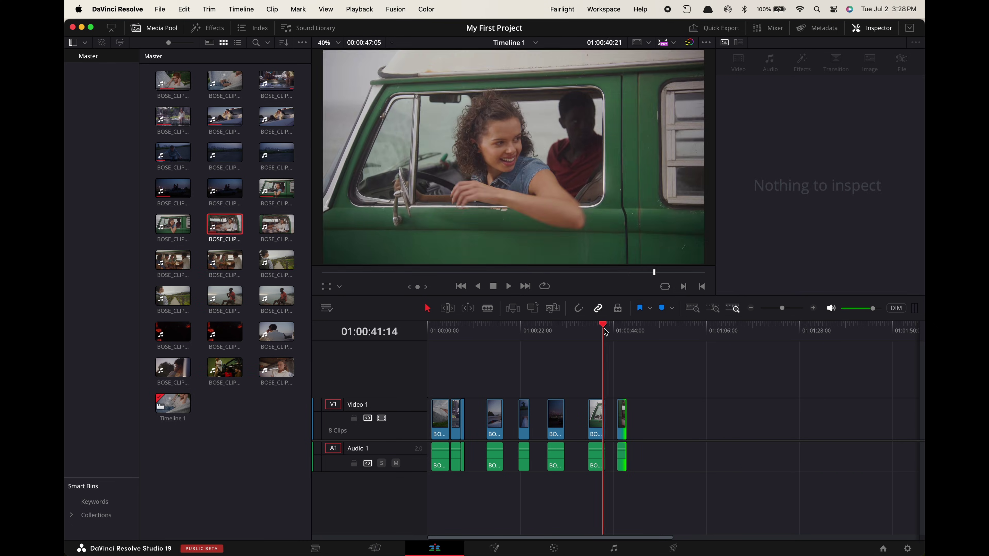
Run Edit > Delete Gaps, then play the tightened timeline from the start.
{"action": "left_click", "coordinate": [619, 332]}
{"action": "left_click", "coordinate": [184, 9]}
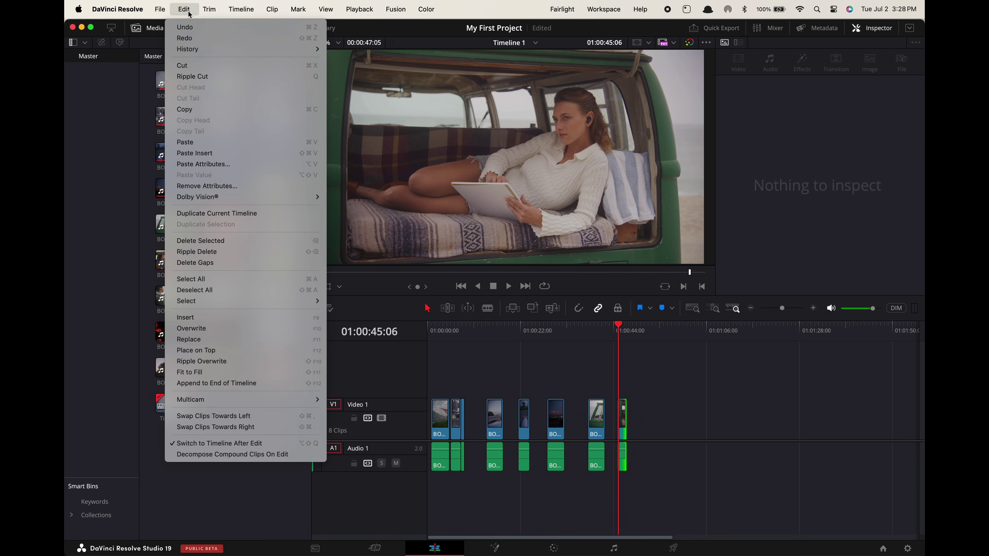
{"action": "left_click", "coordinate": [241, 263]}
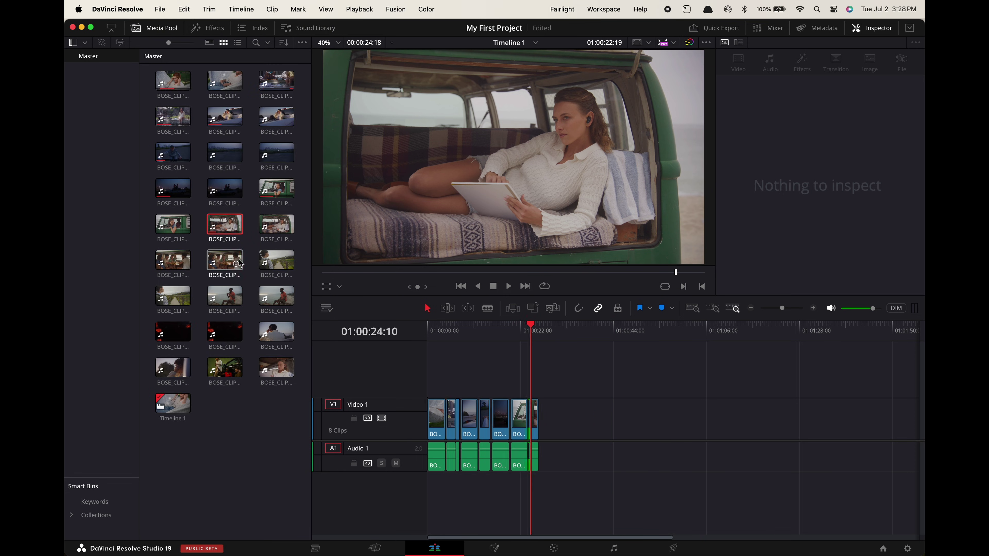
{"action": "left_click", "coordinate": [502, 334]}
{"action": "left_click_drag", "start_coordinate": [503, 336], "coordinate": [429, 332]}
{"action": "key", "text": "space"}
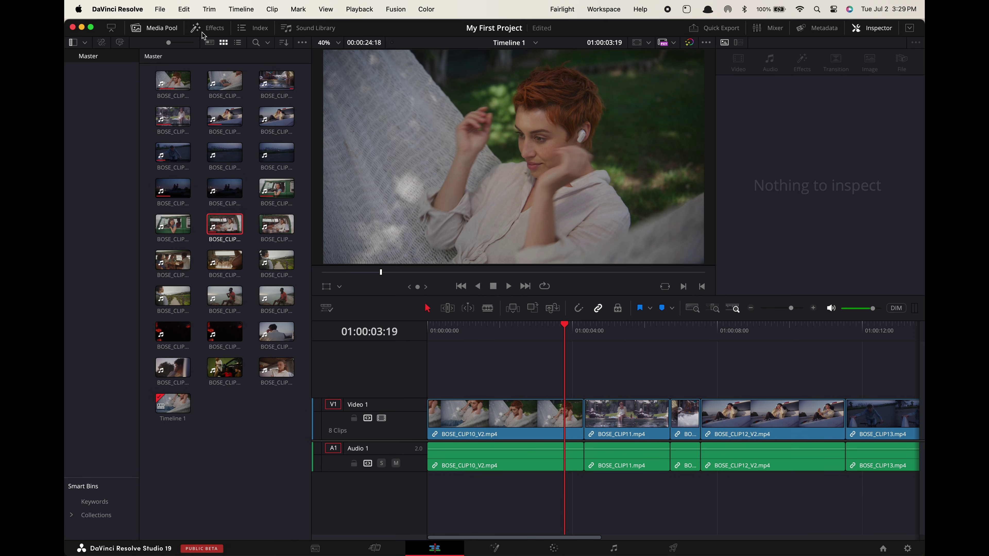
Drag a Cross Dissolve from Toolbox > Video Transitions onto the BOSE_CLIP10_V2/BOSE_CLIP11 cut.
{"action": "left_click", "coordinate": [201, 30]}
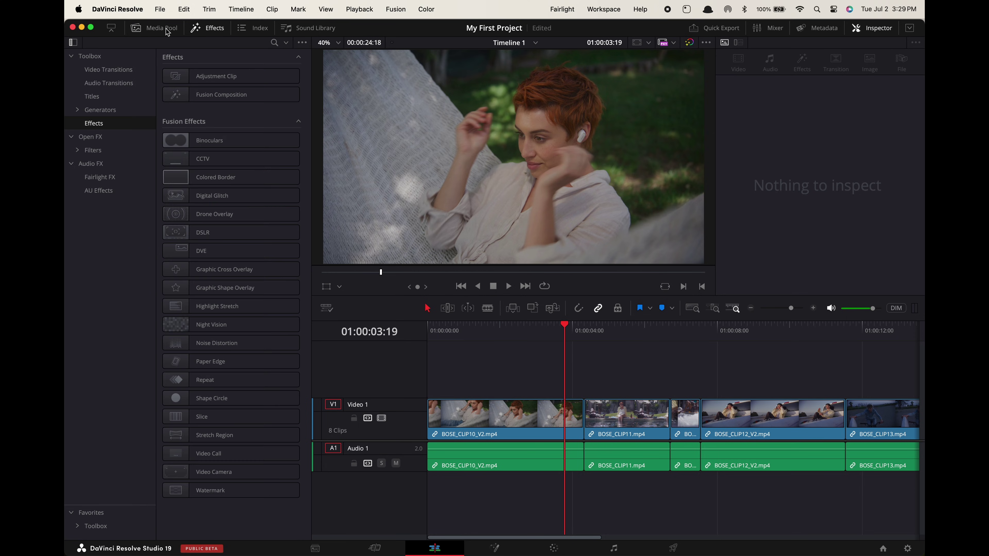
{"action": "left_click", "coordinate": [115, 56]}
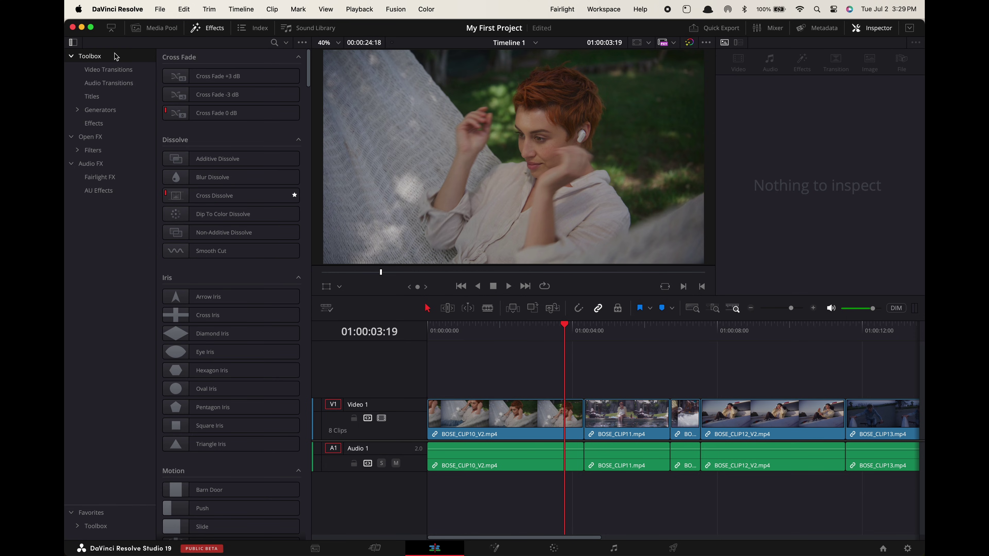
{"action": "left_click", "coordinate": [141, 72]}
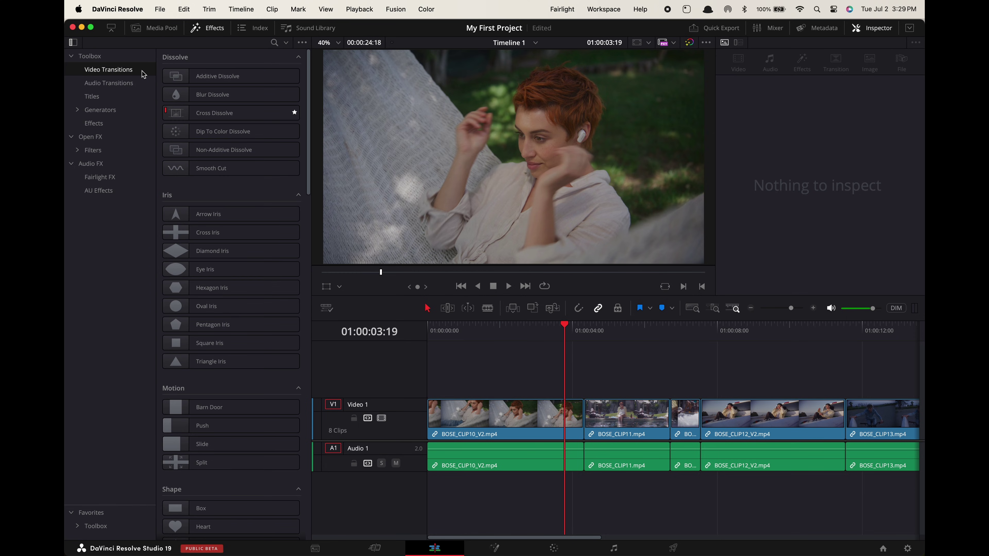
{"action": "left_click_drag", "start_coordinate": [227, 113], "coordinate": [587, 421]}
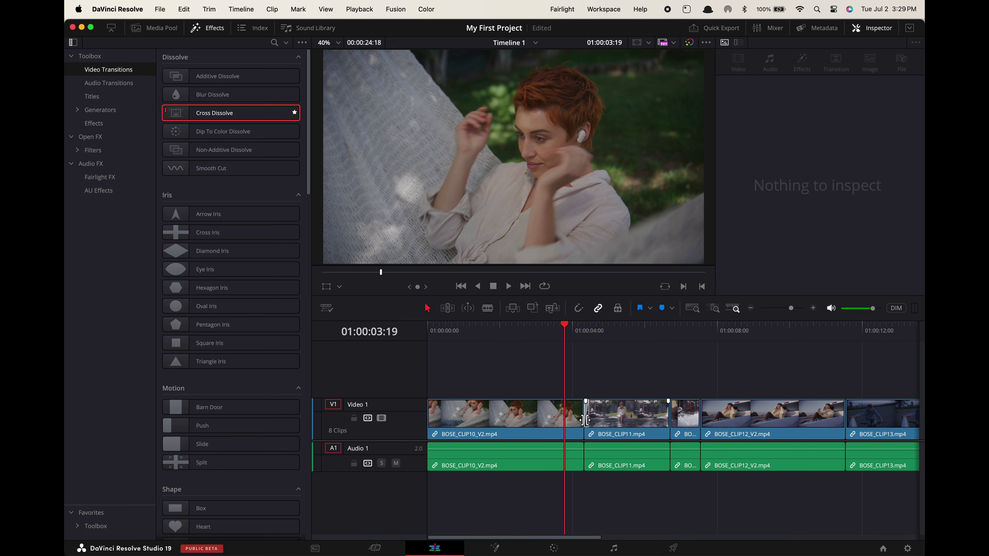
{"action": "left_click", "coordinate": [580, 419]}
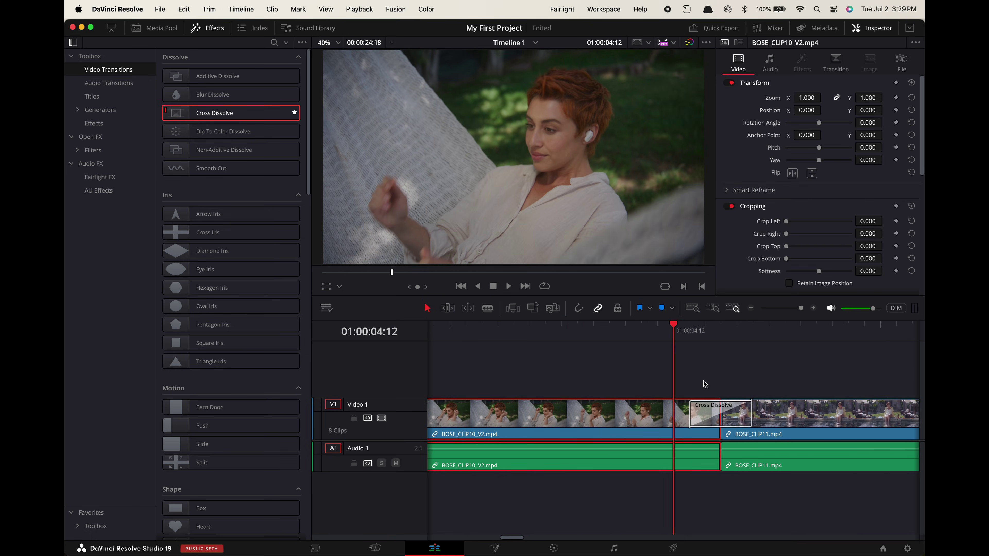
Inspect the 0.5-second Cross Dissolve's settings and play it back.
{"action": "scroll", "coordinate": [686, 405], "scroll_direction": "right", "scroll_amount": 5}
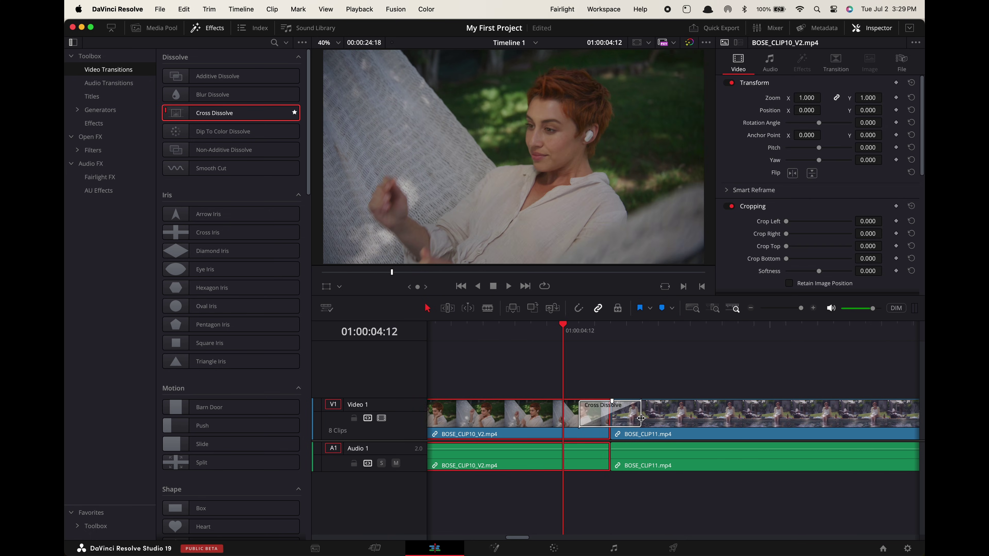
{"action": "left_click", "coordinate": [641, 418]}
{"action": "scroll", "coordinate": [684, 428], "scroll_direction": "right", "scroll_amount": 3}
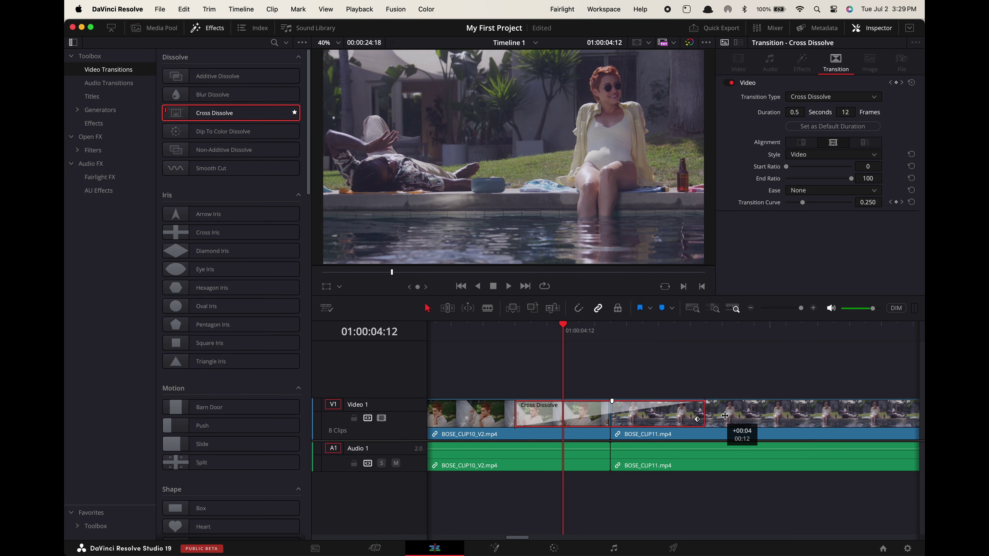
{"action": "left_click", "coordinate": [504, 335]}
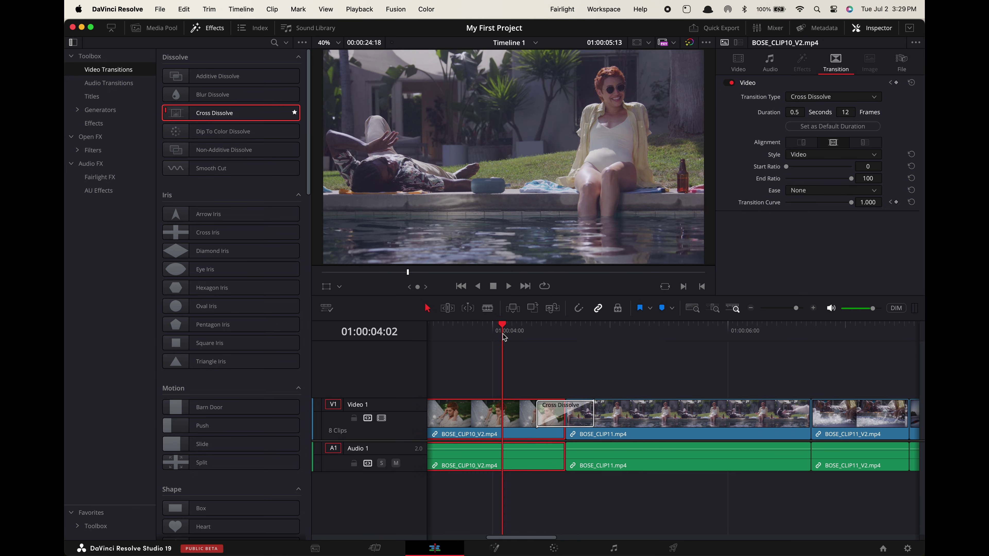
{"action": "key", "text": "space"}
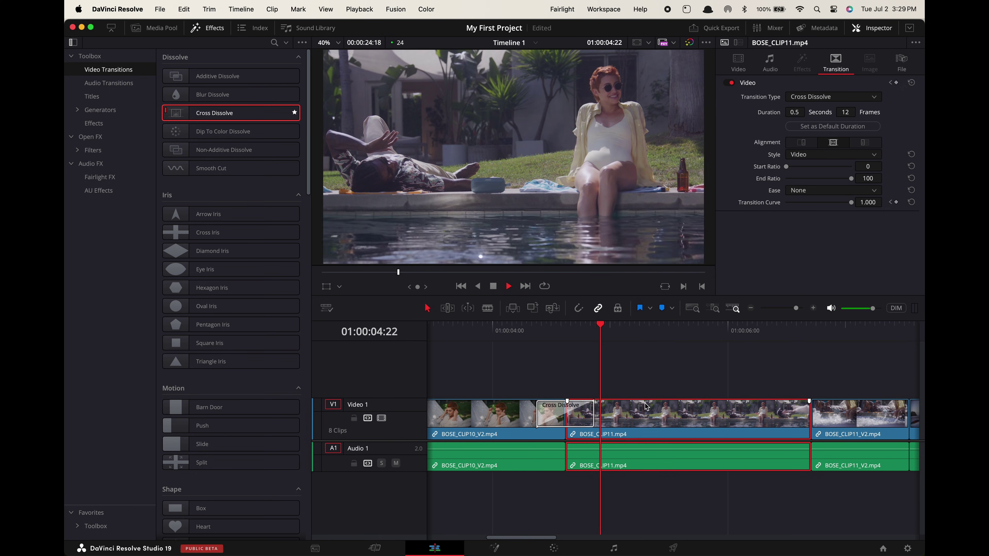
{"action": "key", "text": "space"}
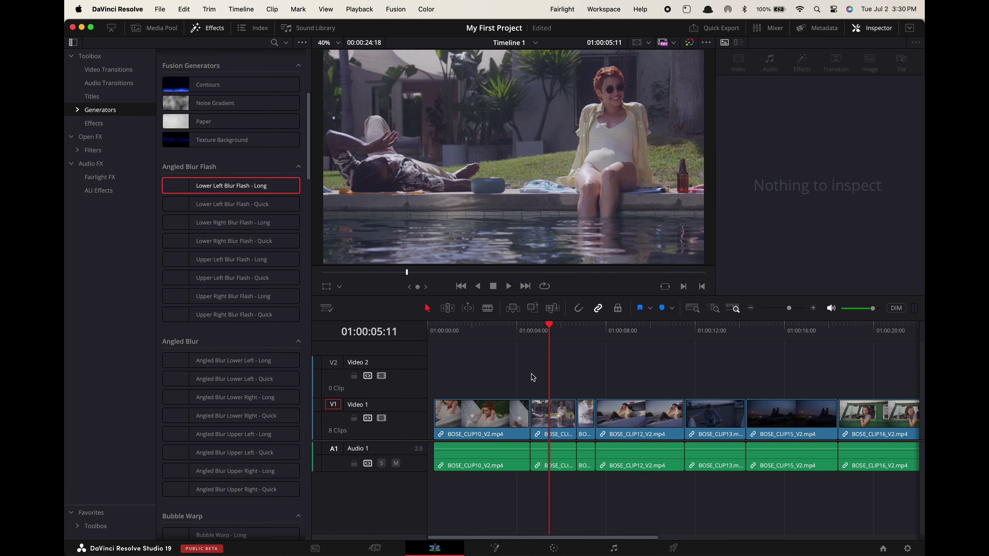
{"action": "scroll", "coordinate": [269, 294], "scroll_direction": "down", "scroll_amount": 10}
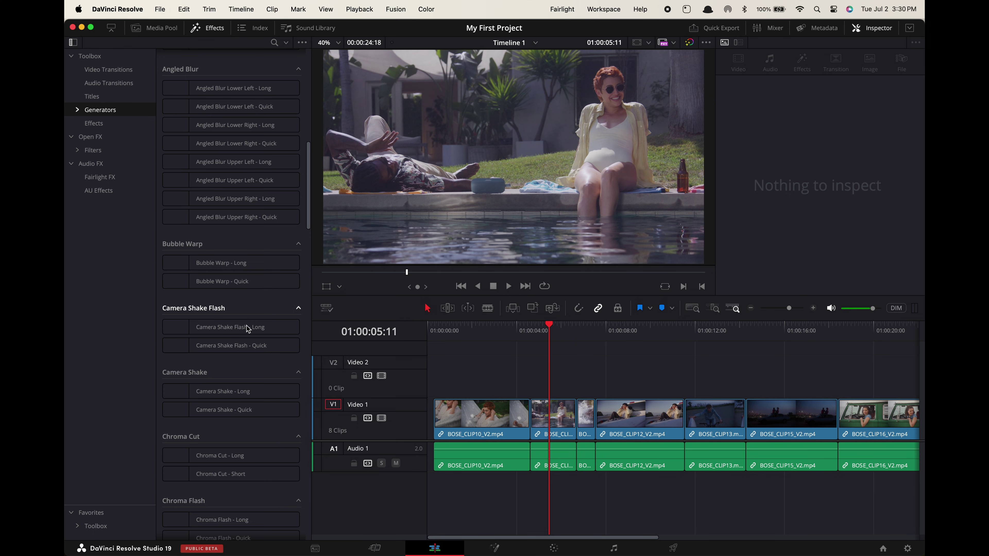
Try Camera Shake Flash - Long and In and Out Flash - Long on Video 2, previewing each.
{"action": "left_click_drag", "start_coordinate": [247, 327], "coordinate": [525, 376]}
{"action": "left_click", "coordinate": [524, 334]}
{"action": "key", "text": "space"}
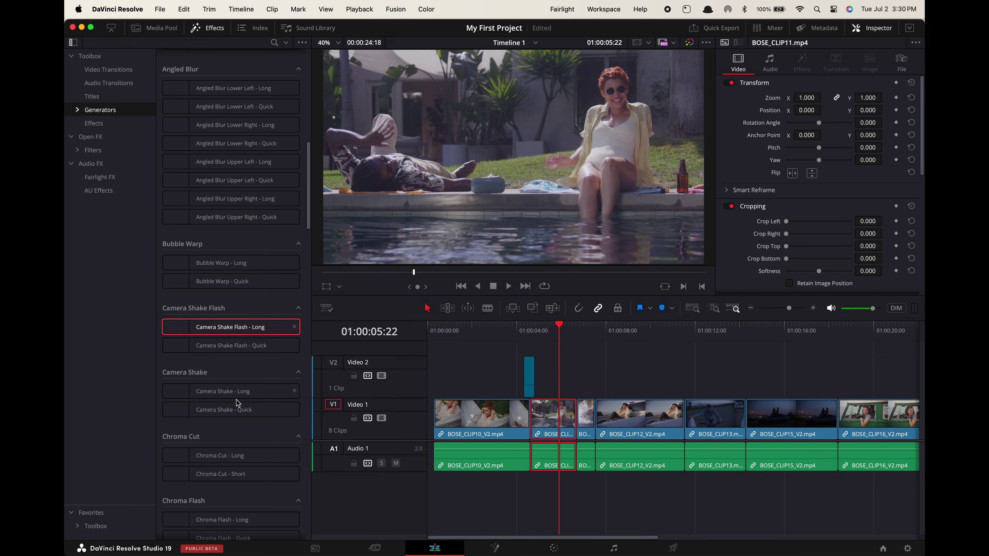
{"action": "scroll", "coordinate": [238, 403], "scroll_direction": "down", "scroll_amount": 15}
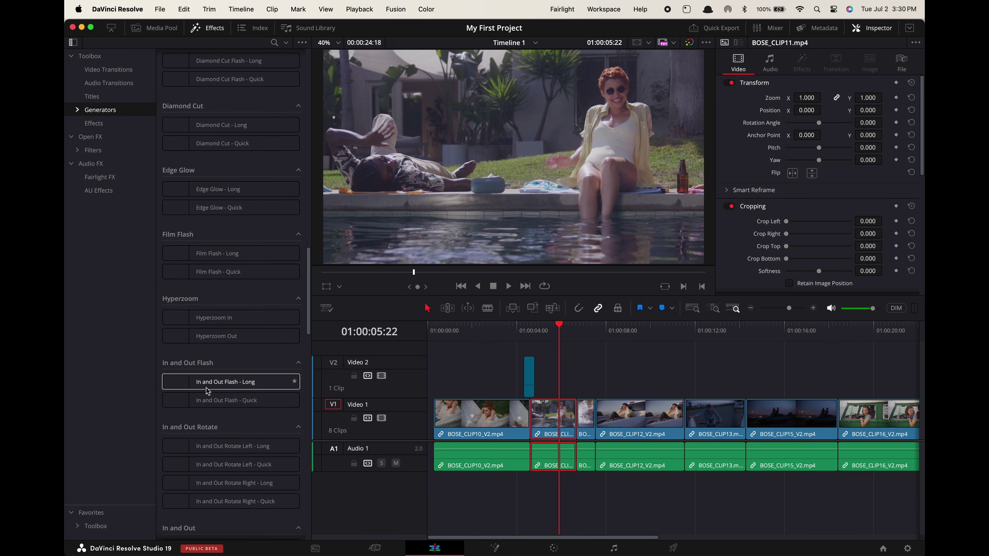
{"action": "left_click_drag", "start_coordinate": [208, 391], "coordinate": [499, 376]}
{"action": "left_click", "coordinate": [521, 331]}
{"action": "key", "text": "space"}
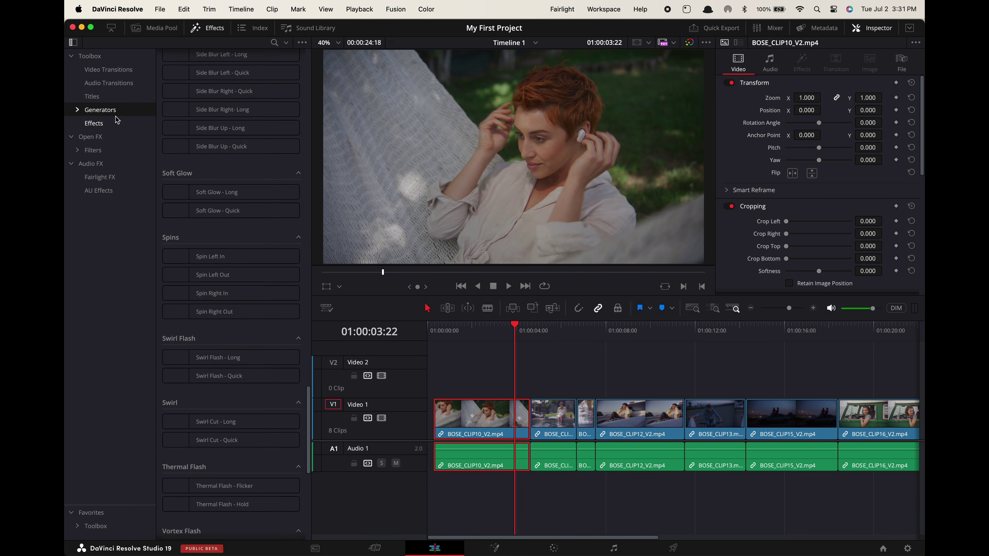
Add a Colored Border effect to BOSE_CLIP10_V2 and scrub through the bordered clip.
{"action": "left_click", "coordinate": [94, 123]}
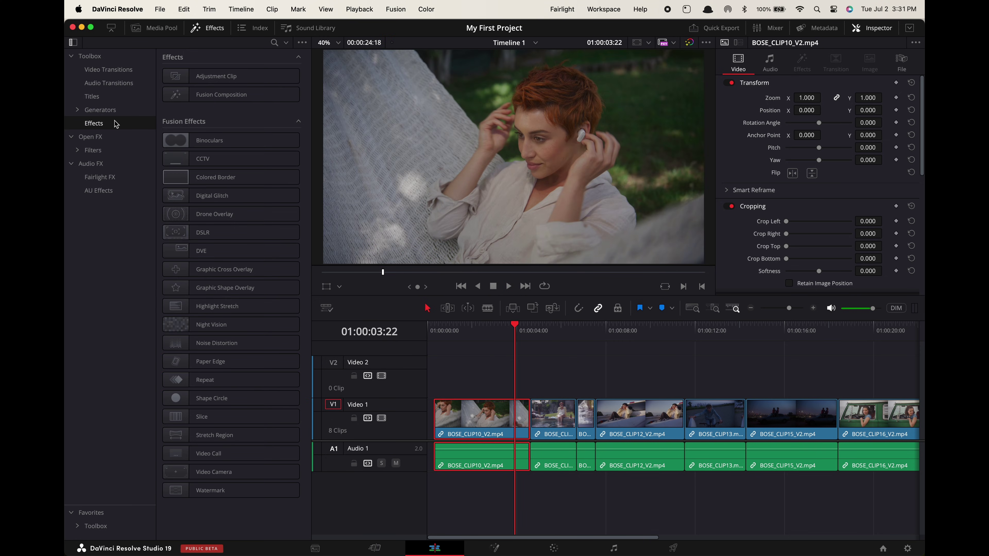
{"action": "left_click_drag", "start_coordinate": [216, 177], "coordinate": [503, 419]}
{"action": "left_click_drag", "start_coordinate": [502, 335], "coordinate": [468, 335]}
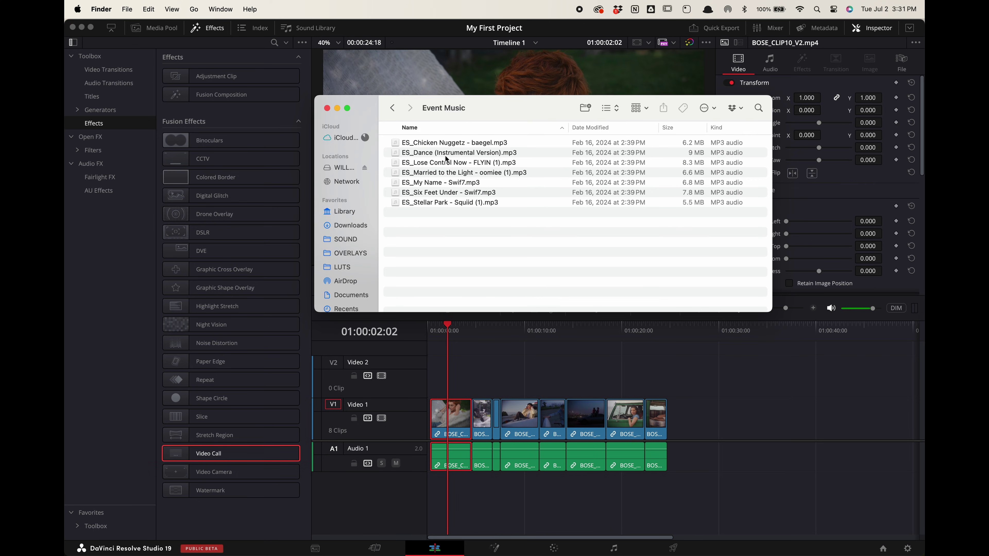
Place ES_Dance (Instrumental Version).mp3 on Audio 2 and lower its volume to -9.09 dB.
{"action": "left_click", "coordinate": [445, 154]}
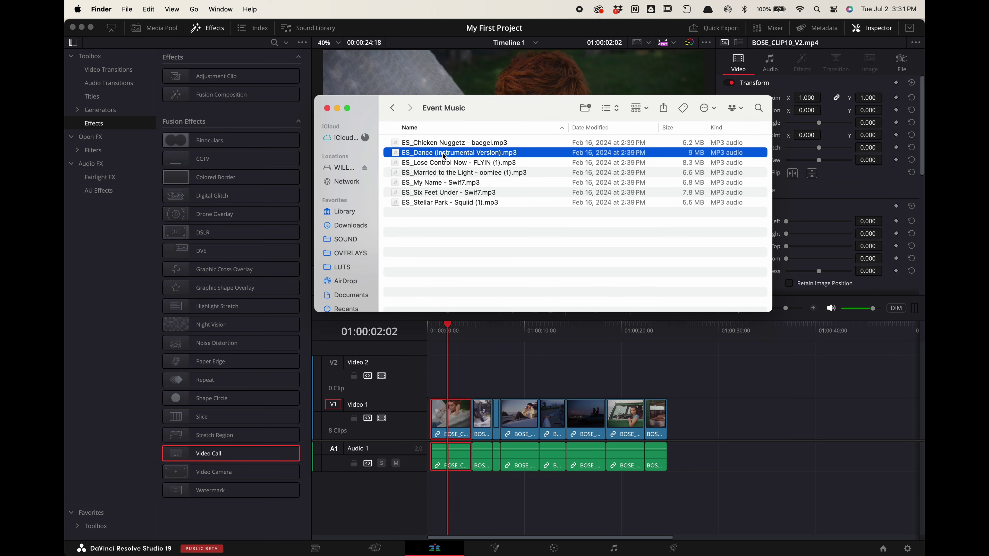
{"action": "left_click_drag", "start_coordinate": [450, 161], "coordinate": [430, 492]}
{"action": "left_click", "coordinate": [432, 491]}
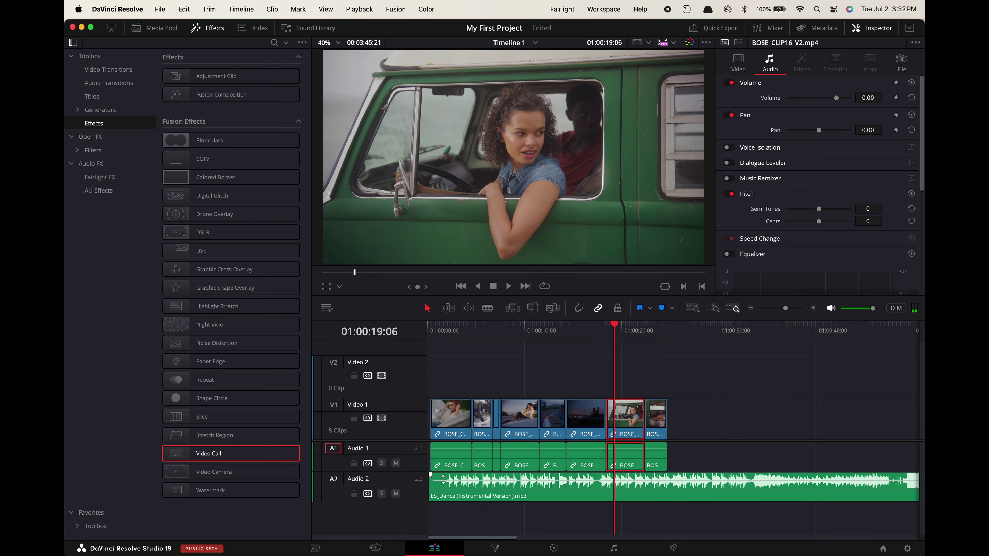
{"action": "left_click_drag", "start_coordinate": [443, 478], "coordinate": [442, 481]}
Cut the music where the video ends, delete the tail, and add a fade-out.
{"action": "key", "text": "b"}
{"action": "left_click", "coordinate": [675, 485]}
{"action": "key", "text": "a"}
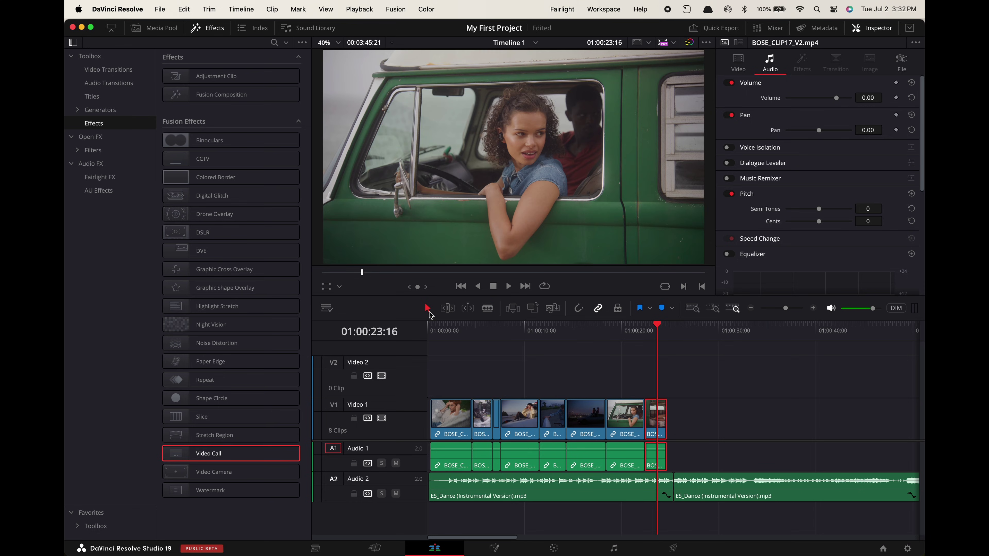
{"action": "left_click", "coordinate": [723, 498]}
{"action": "key", "text": "Delete"}
{"action": "left_click_drag", "start_coordinate": [671, 475], "coordinate": [624, 475]}
{"action": "left_click", "coordinate": [626, 338]}
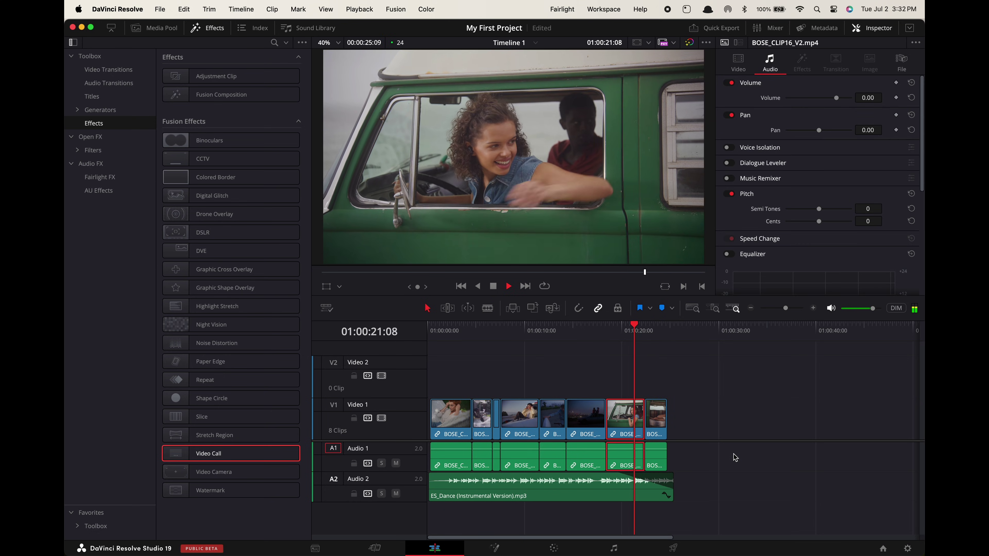
{"action": "left_click", "coordinate": [545, 487]}
{"action": "left_click_drag", "start_coordinate": [479, 334], "coordinate": [523, 335]}
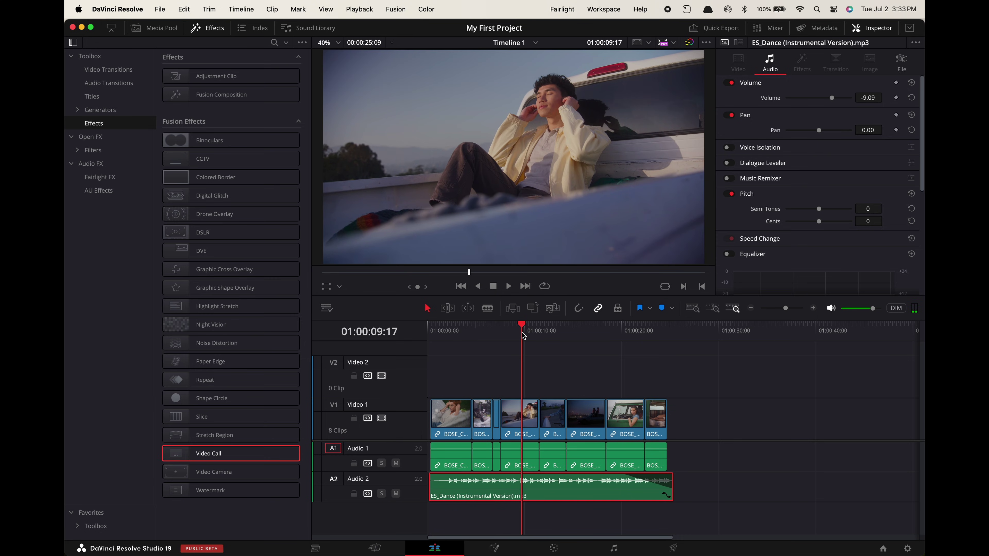
Name the render output 'My First Video' and set the BOSE folder as its location.
{"action": "left_click", "coordinate": [655, 551]}
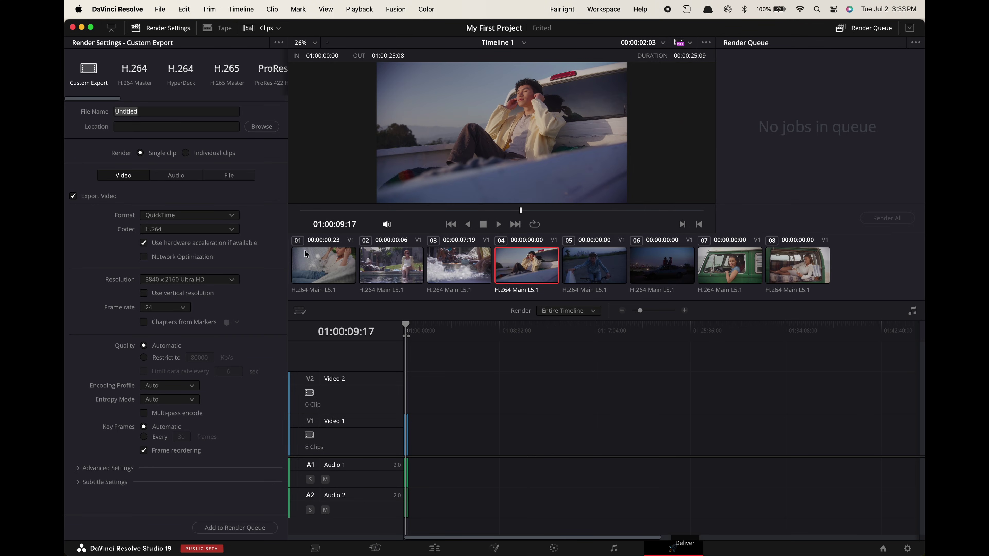
{"action": "left_click", "coordinate": [168, 111]}
{"action": "type", "text": "My First Video"}
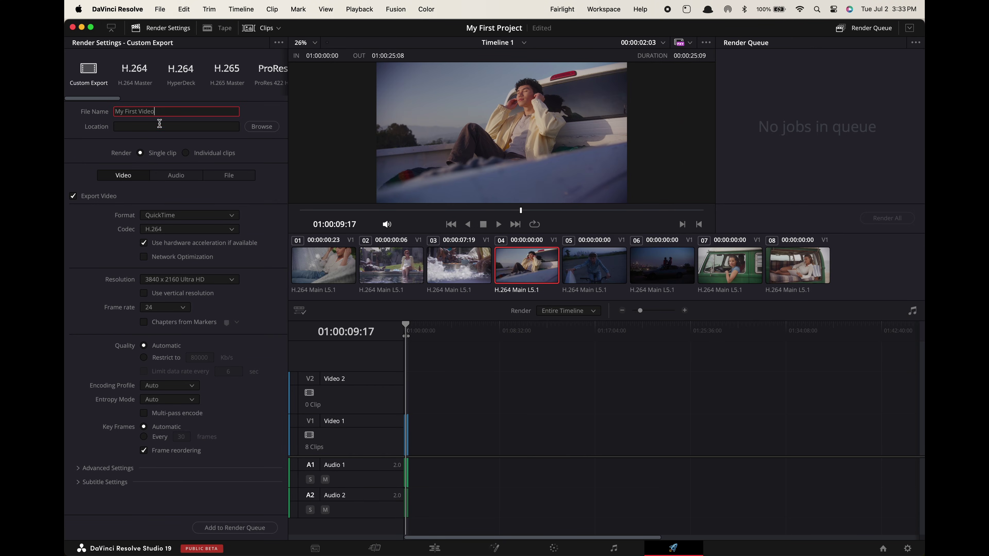
{"action": "left_click", "coordinate": [262, 127]}
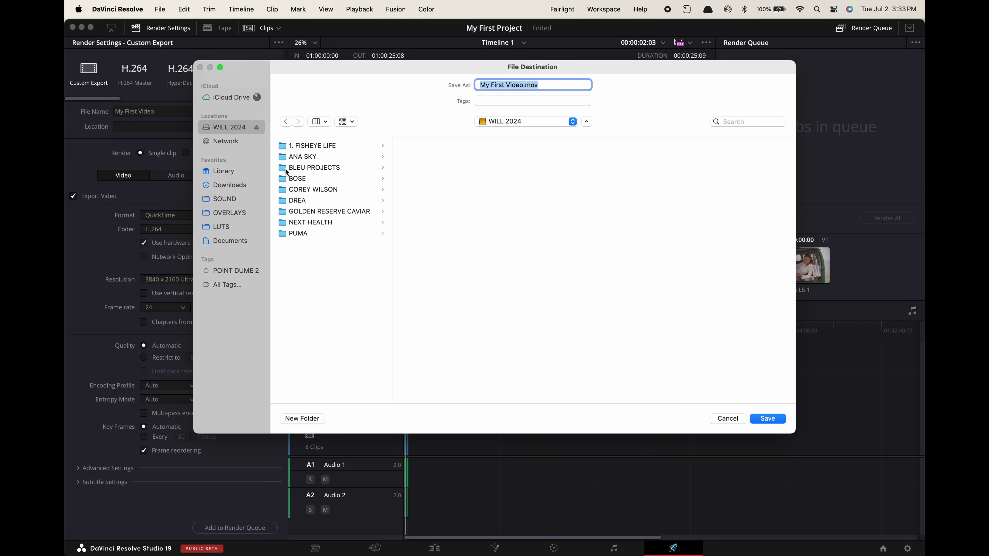
{"action": "left_click", "coordinate": [316, 179]}
{"action": "left_click", "coordinate": [779, 418]}
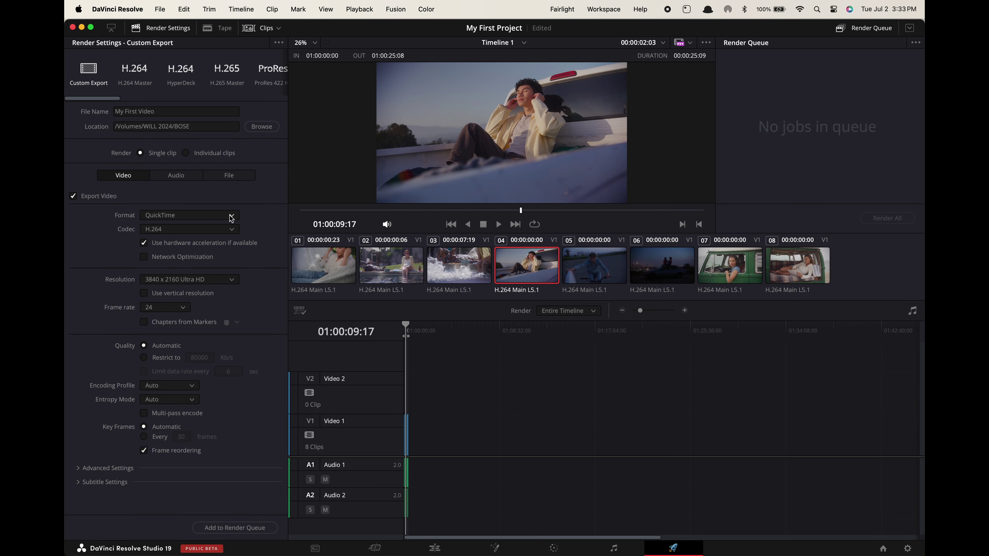
Set the format to MP4, add the timeline to the render queue and render it.
{"action": "left_click", "coordinate": [206, 218]}
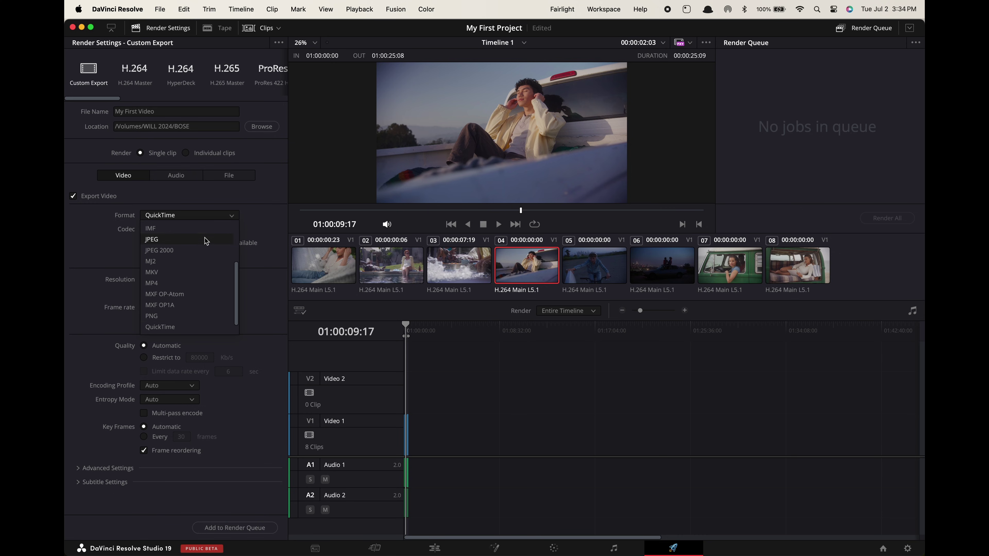
{"action": "left_click", "coordinate": [205, 283]}
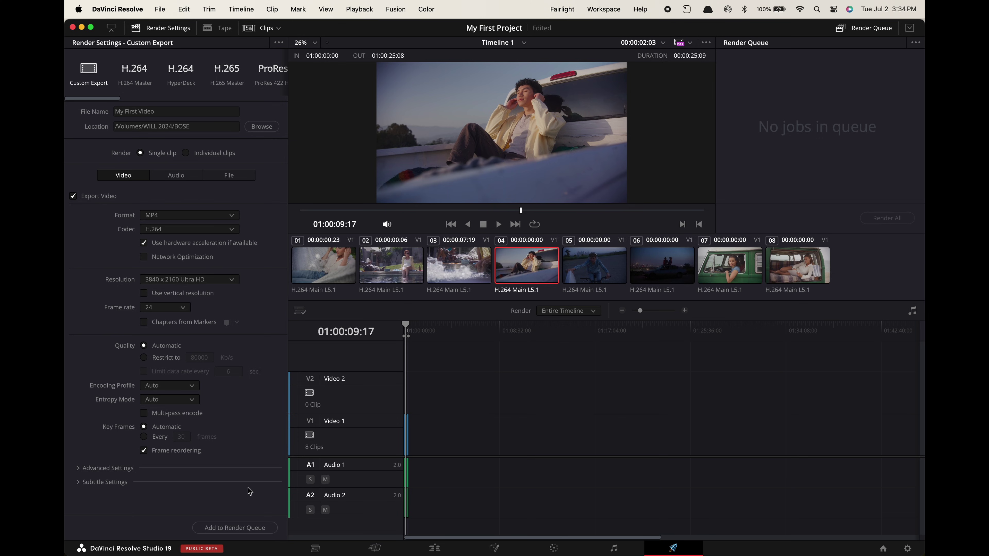
{"action": "left_click", "coordinate": [268, 531]}
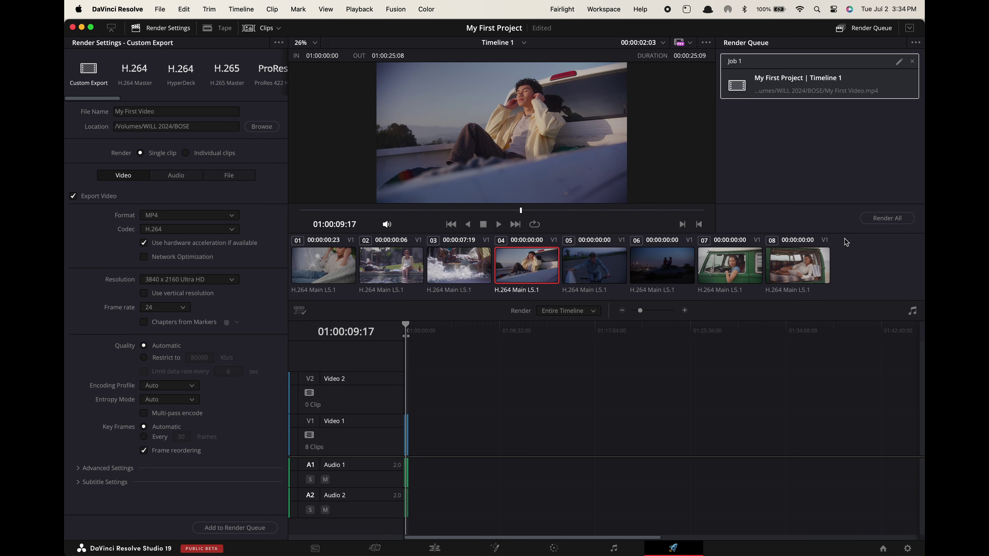
{"action": "left_click", "coordinate": [894, 220]}
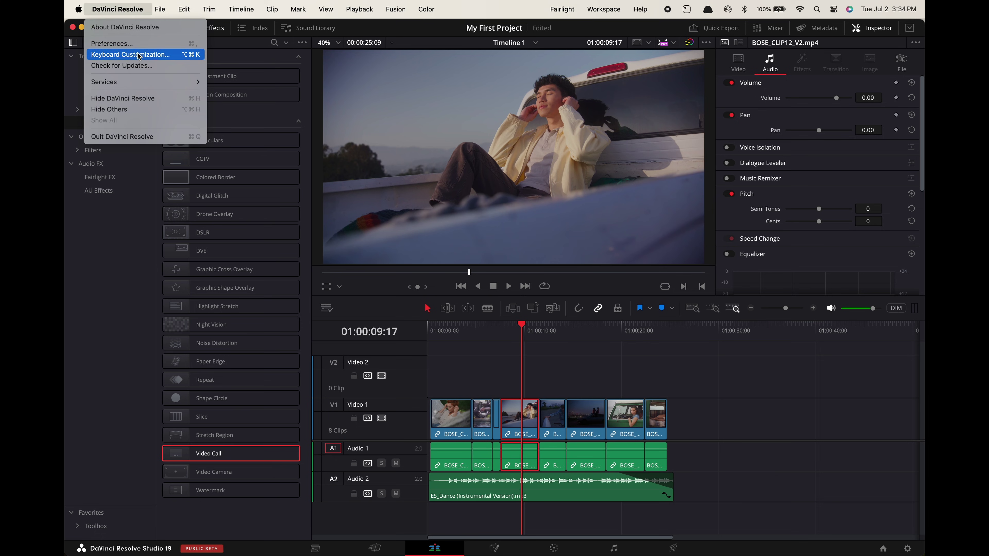
In Keyboard Customization, assign A to Razor, taking it from Normal Edit Mode.
{"action": "left_click", "coordinate": [139, 55]}
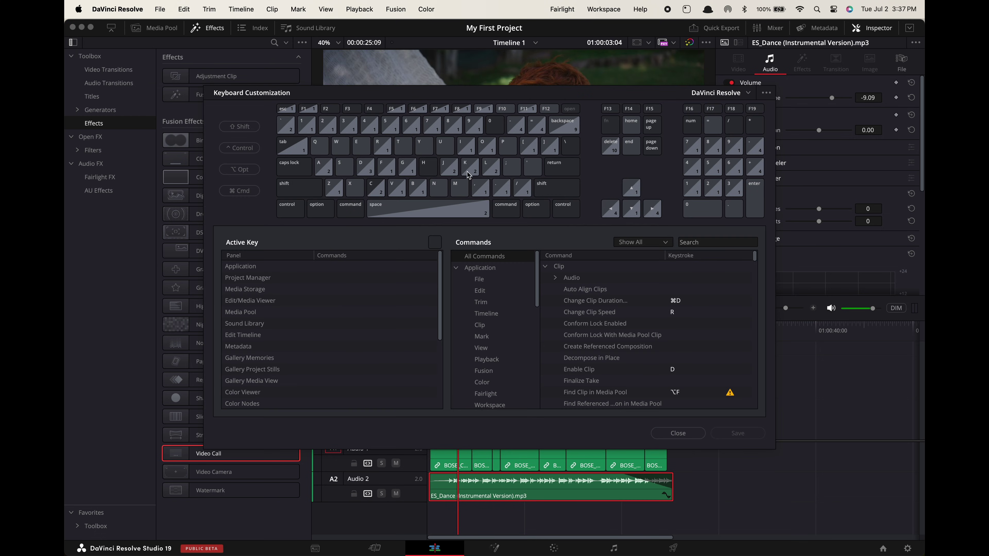
{"action": "left_click", "coordinate": [700, 241]}
{"action": "type", "text": "razor"}
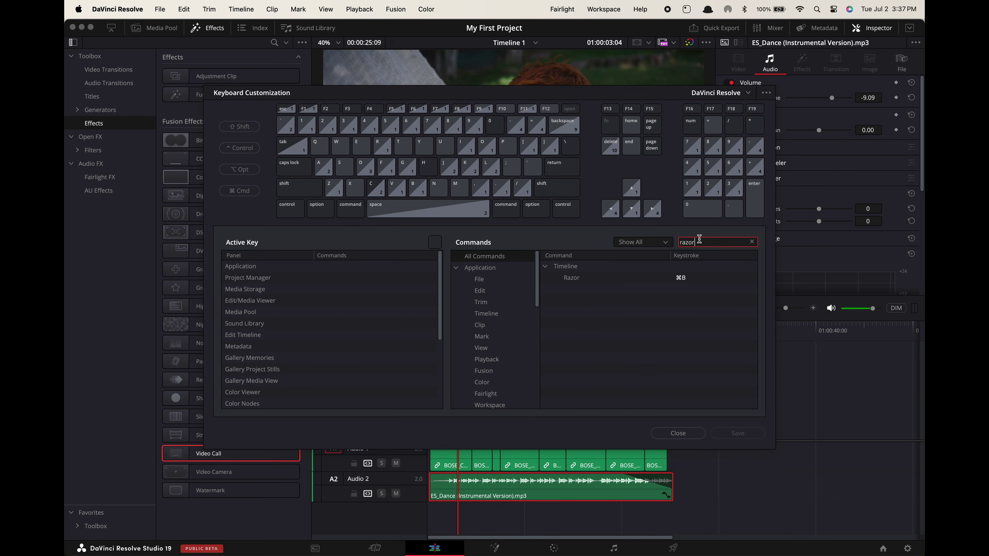
{"action": "left_click", "coordinate": [690, 278]}
{"action": "key", "text": "BackSpace"}
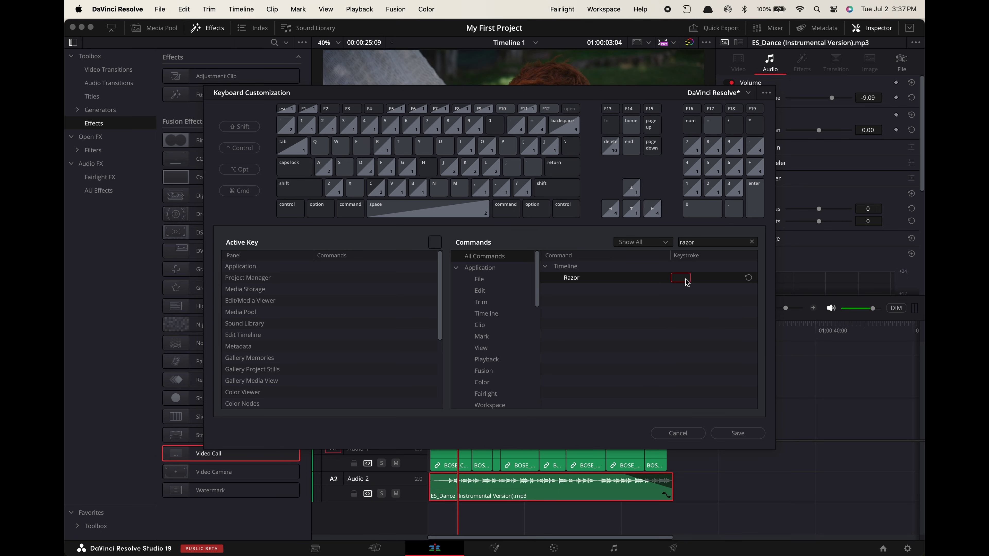
{"action": "key", "text": "a"}
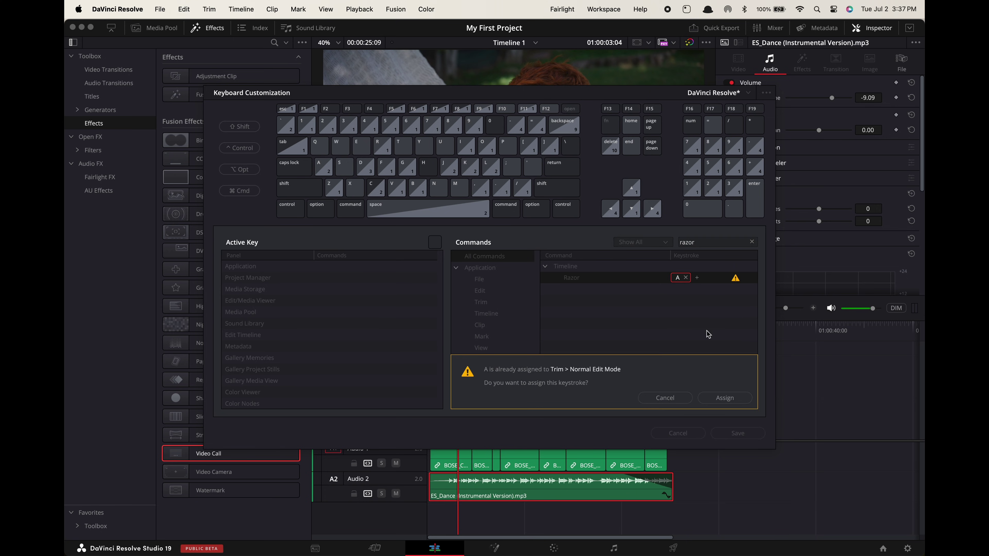
{"action": "left_click", "coordinate": [725, 398]}
Assign the Q key to Ripple Cut.
{"action": "left_click", "coordinate": [751, 241]}
{"action": "type", "text": "rippl"}
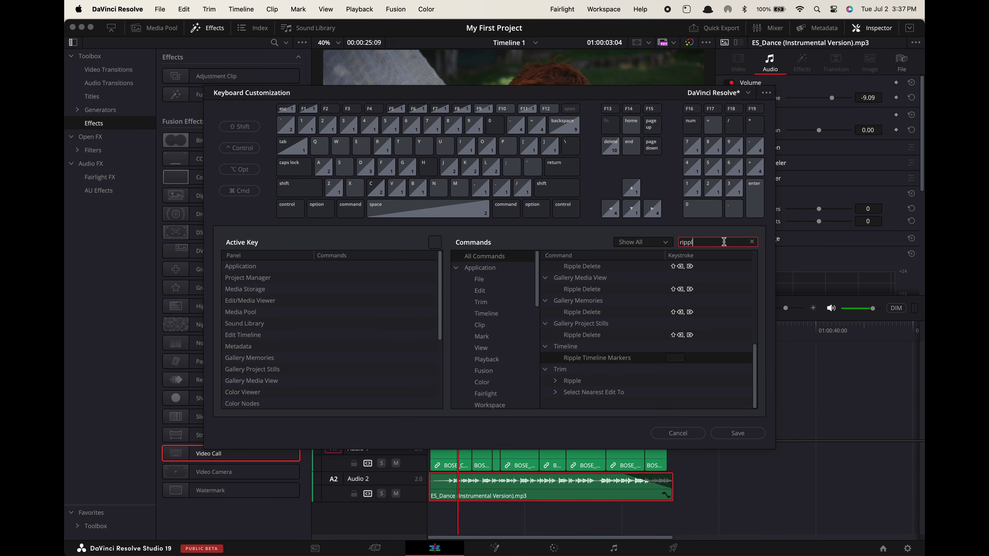
{"action": "type", "text": "e cut"}
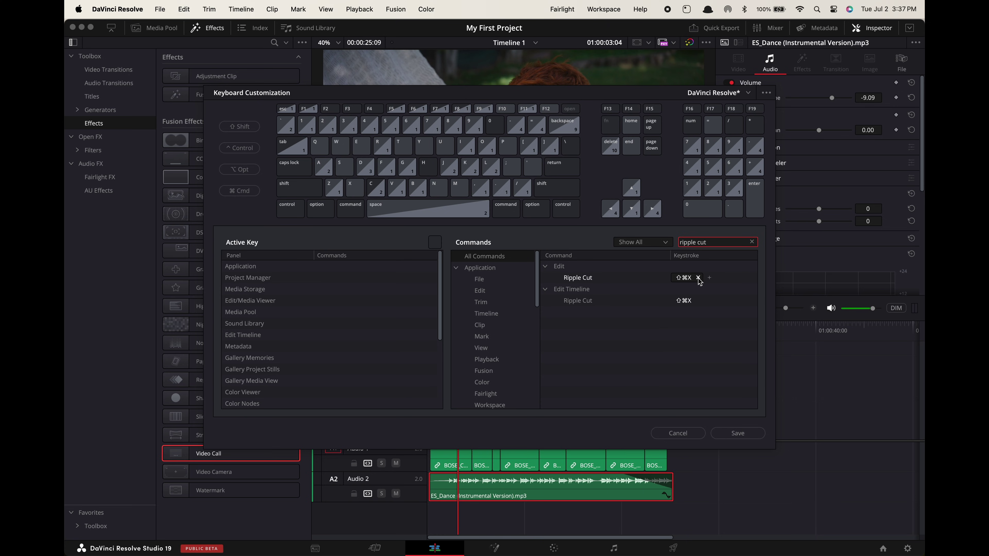
{"action": "left_click", "coordinate": [699, 281]}
{"action": "key", "text": "q"}
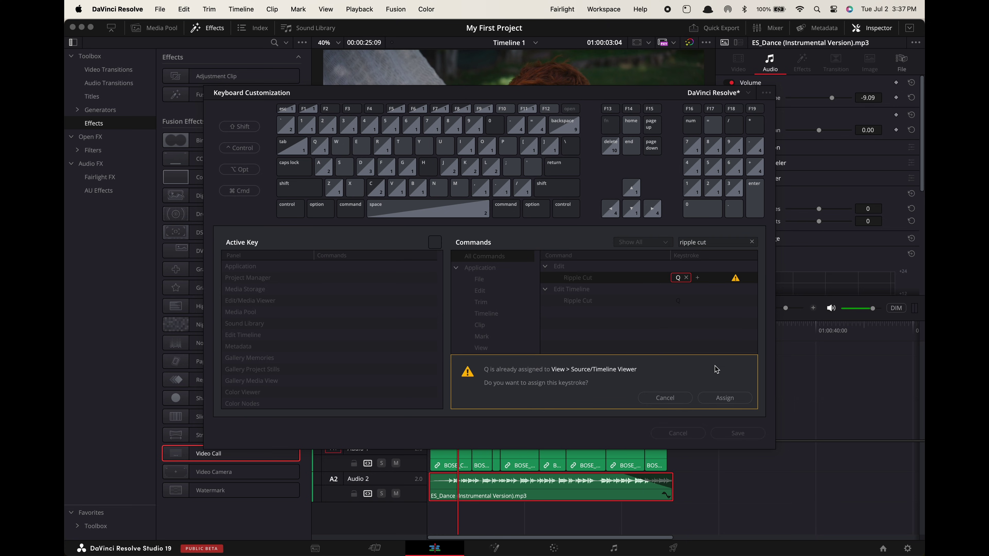
{"action": "left_click", "coordinate": [724, 398]}
Assign the = key to Zoom In under the View Zoom commands.
{"action": "triple_click", "coordinate": [725, 242]}
{"action": "type", "text": "zoom in"}
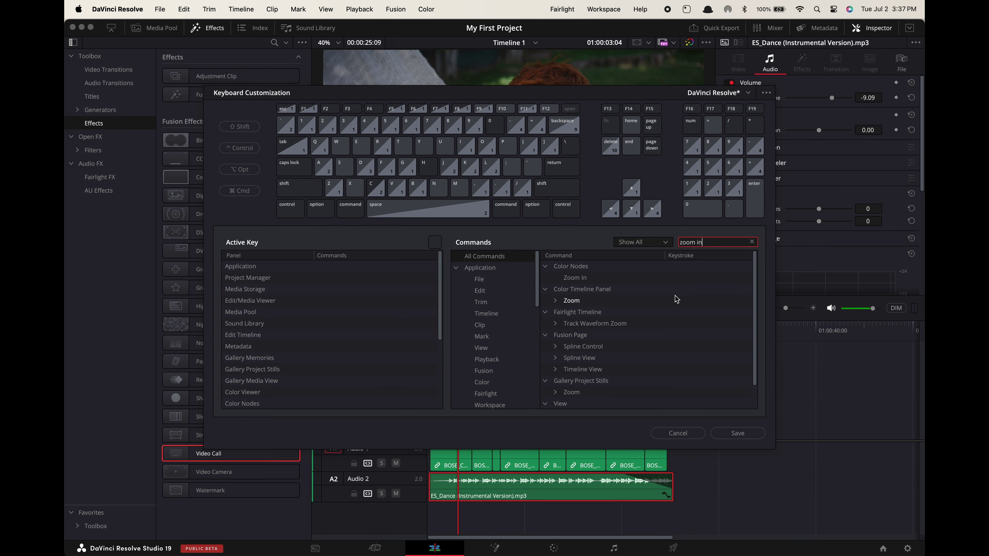
{"action": "scroll", "coordinate": [673, 298], "scroll_direction": "down", "scroll_amount": 2}
{"action": "left_click", "coordinate": [556, 393]}
{"action": "scroll", "coordinate": [556, 397], "scroll_direction": "down", "scroll_amount": 1}
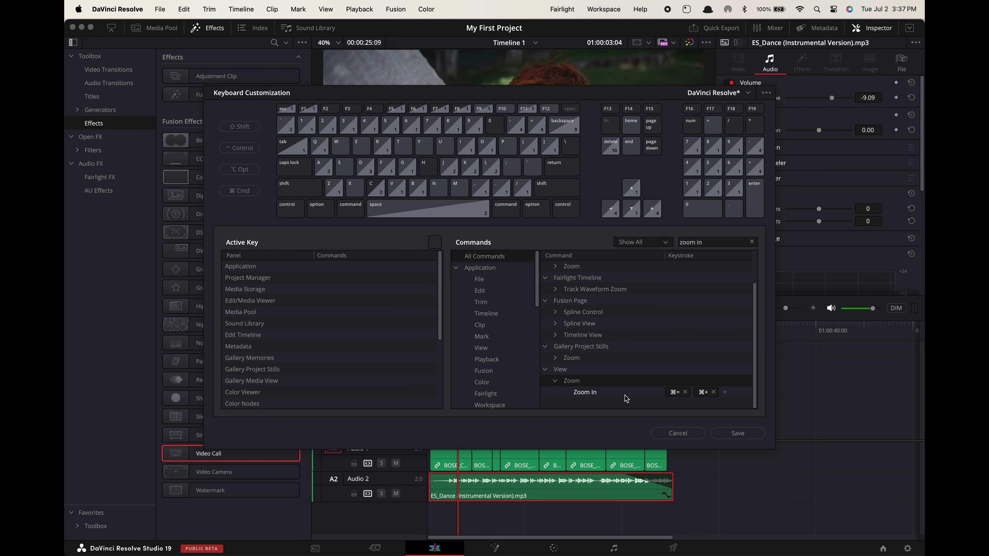
{"action": "left_click", "coordinate": [682, 392]}
{"action": "key", "text": "equal"}
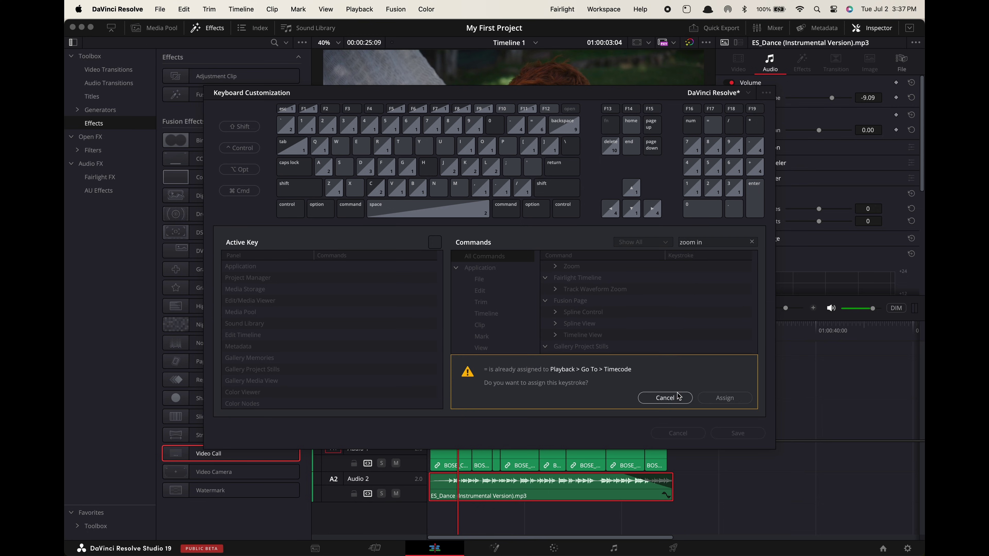
{"action": "left_click", "coordinate": [706, 398]}
{"action": "left_click", "coordinate": [721, 242]}
{"action": "key", "text": "BackSpace"}
{"action": "key", "text": "BackSpace"}
Assign the minus key to Zoom Out and save the shortcut changes.
{"action": "type", "text": "out"}
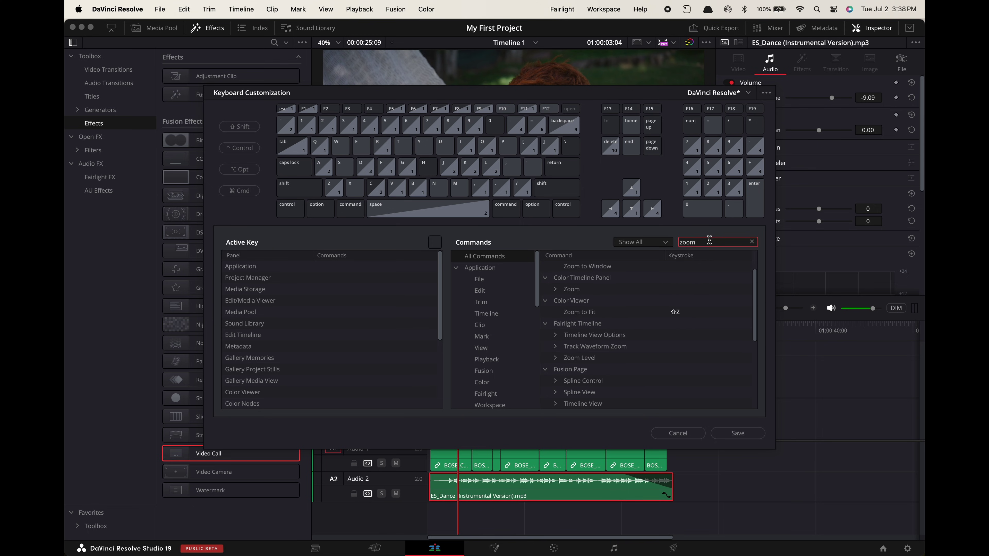
{"action": "left_click", "coordinate": [675, 393]}
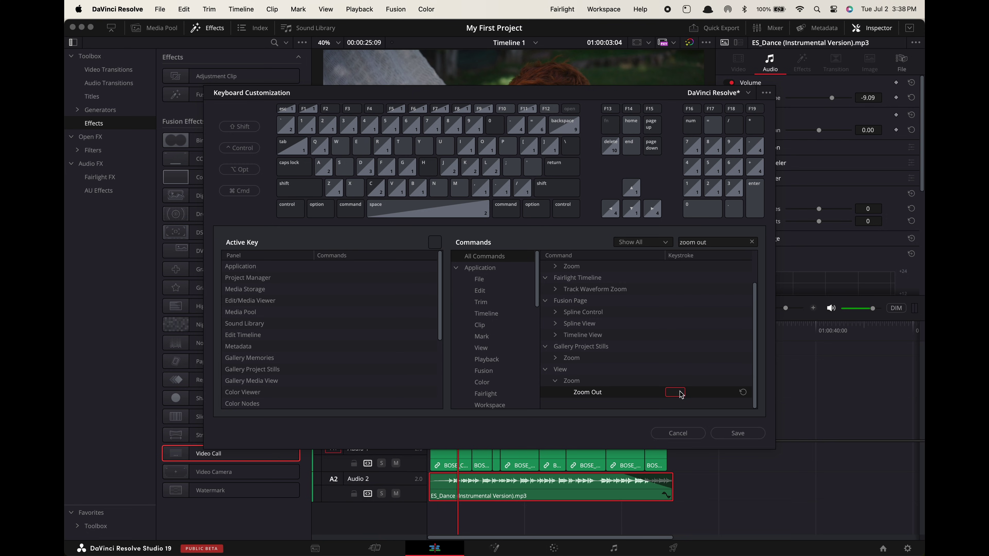
{"action": "key", "text": "minus"}
{"action": "left_click", "coordinate": [735, 399]}
{"action": "left_click", "coordinate": [738, 433]}
Remove the A shortcut from Normal Edit Mode.
{"action": "left_click", "coordinate": [323, 165]}
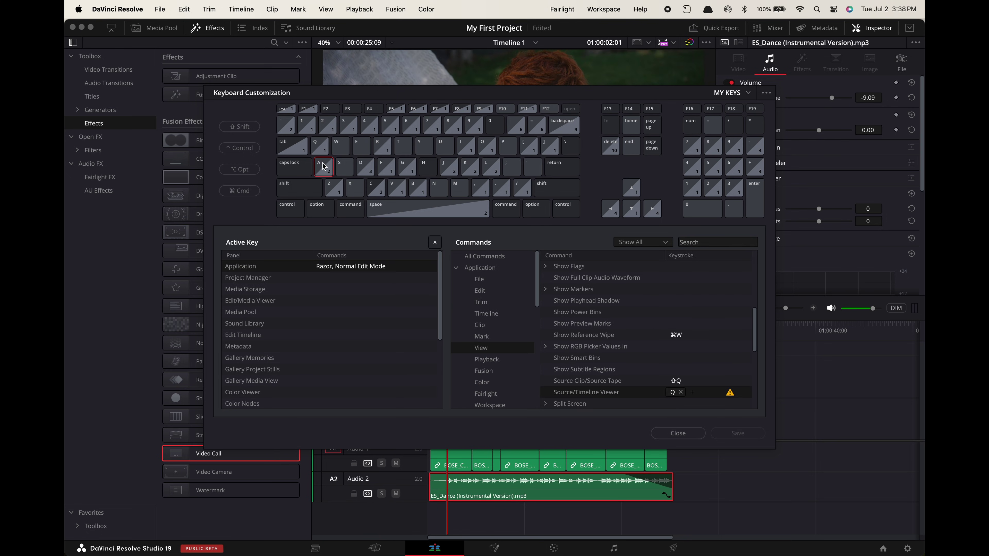
{"action": "left_click", "coordinate": [382, 267]}
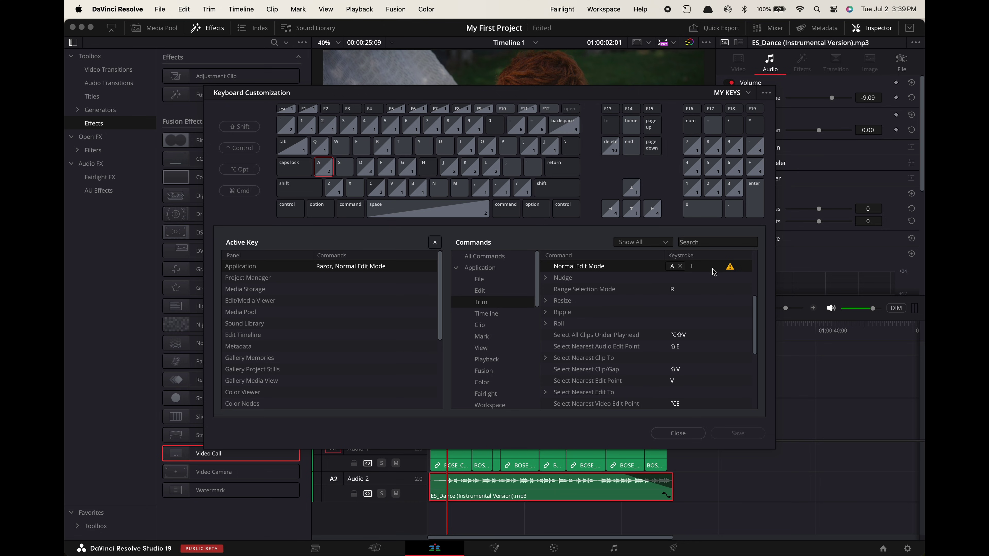
{"action": "left_click", "coordinate": [681, 267]}
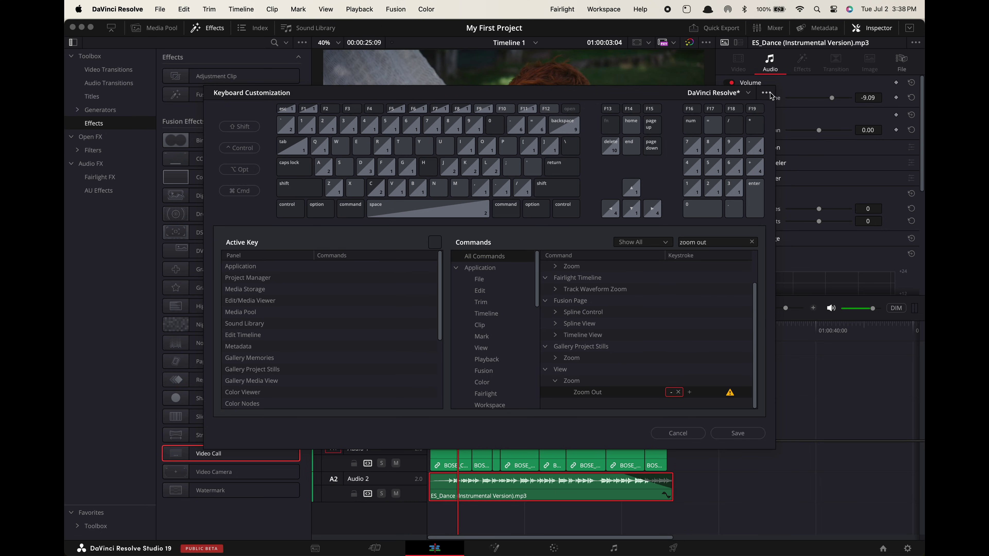
Save the keyboard shortcuts as a new preset named MY KEYS.
{"action": "left_click", "coordinate": [767, 93]}
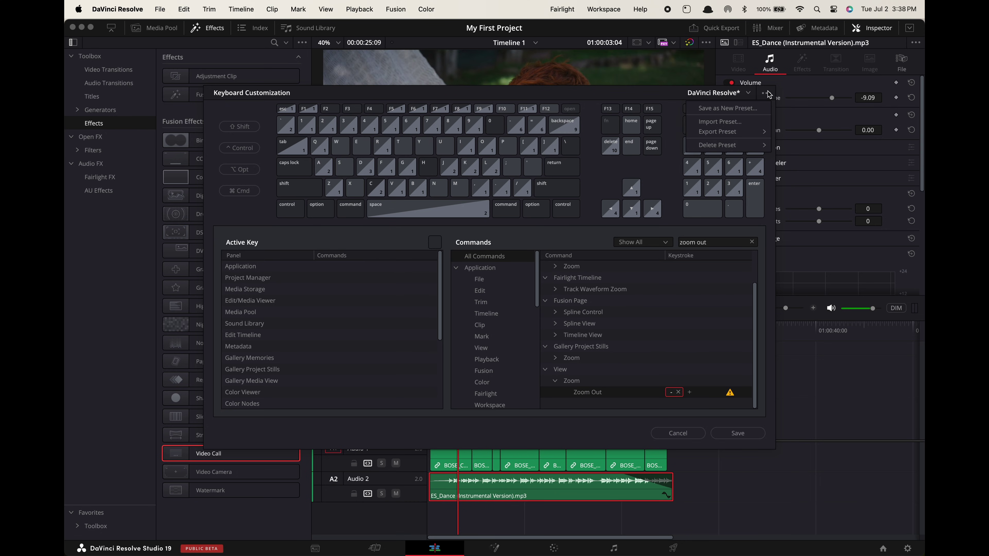
{"action": "left_click", "coordinate": [764, 108]}
{"action": "type", "text": "MY KEYS"}
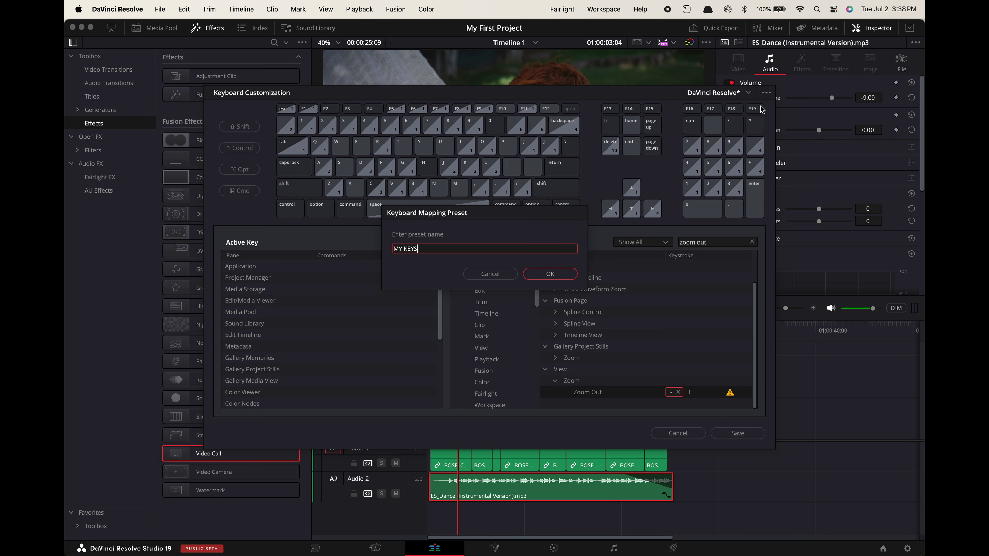
{"action": "key", "text": "Return"}
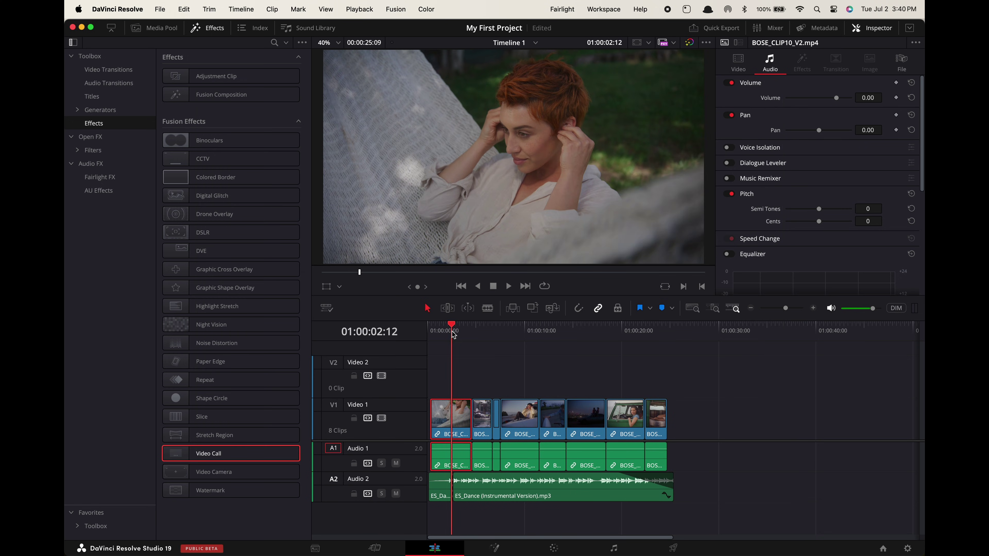
Enable Selection Follows Playhead and ripple-cut the clip at the playhead, leaving 9 clips.
{"action": "left_click", "coordinate": [246, 8]}
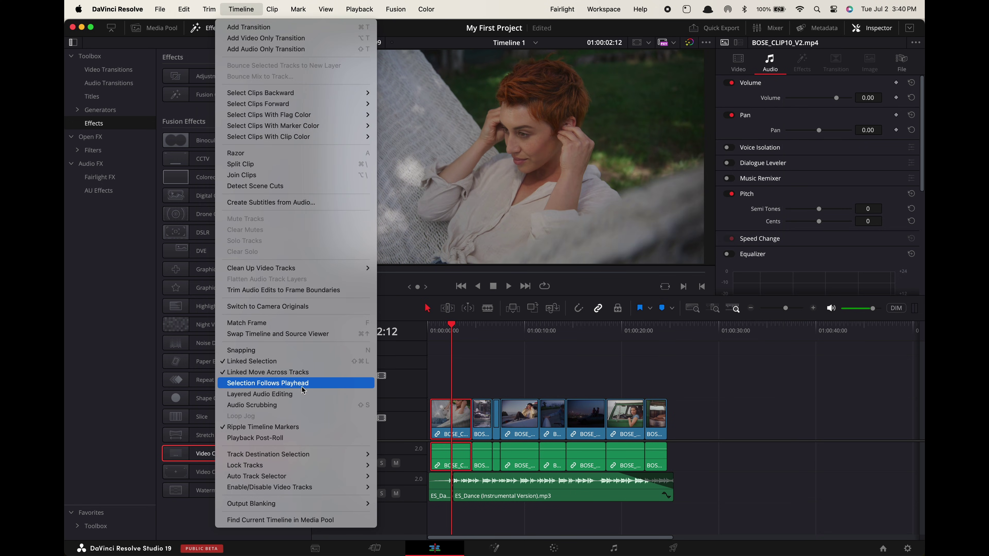
{"action": "left_click", "coordinate": [320, 385]}
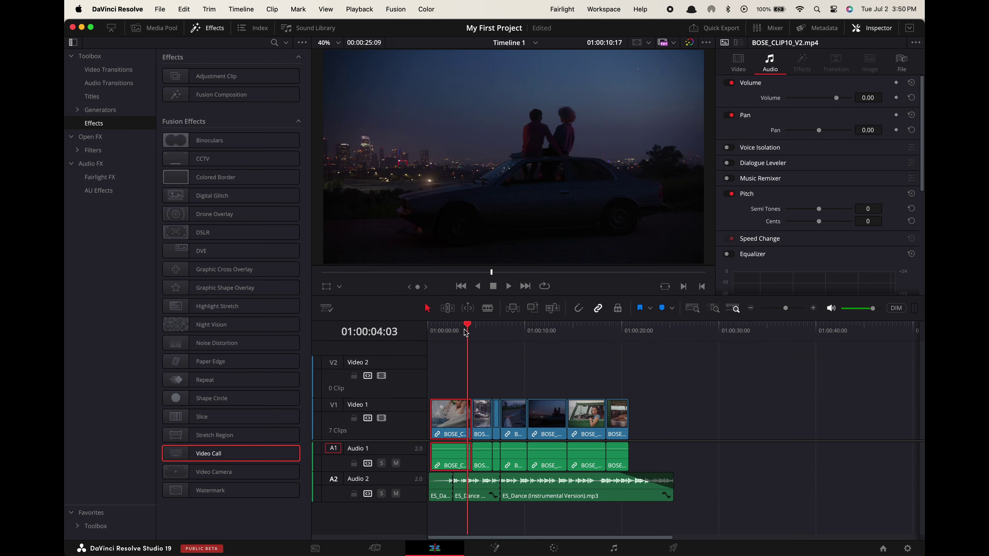
{"action": "left_click", "coordinate": [437, 332]}
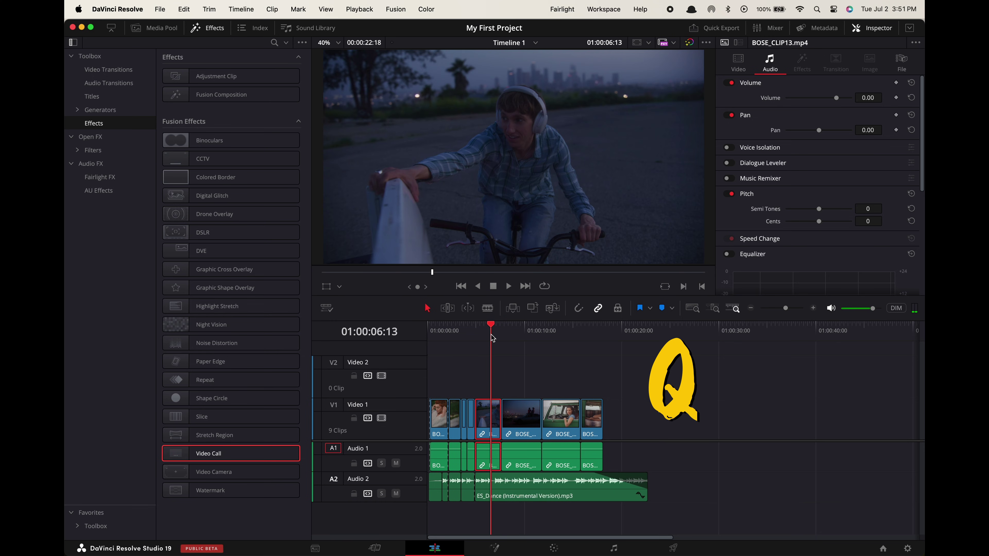
{"action": "key", "text": "super+shift+bracketright"}
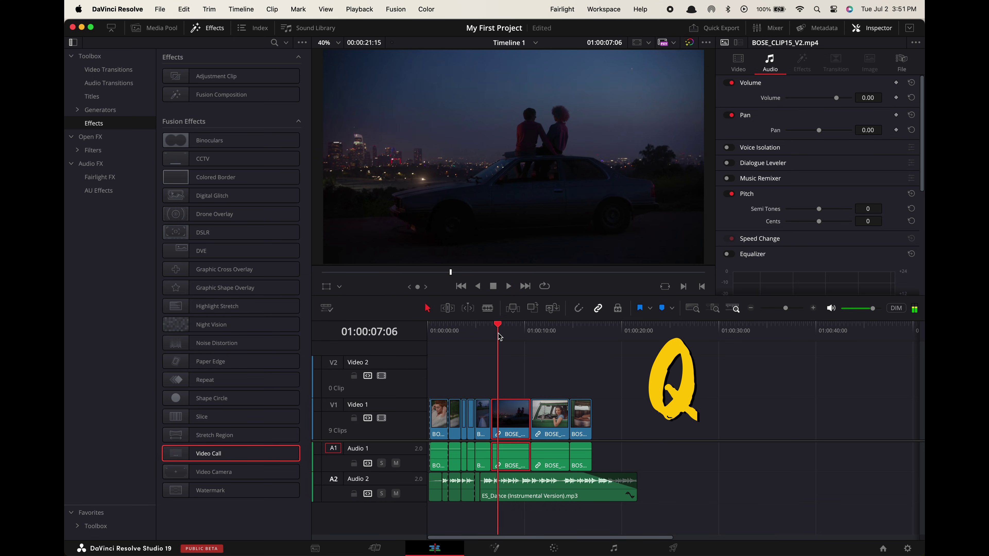